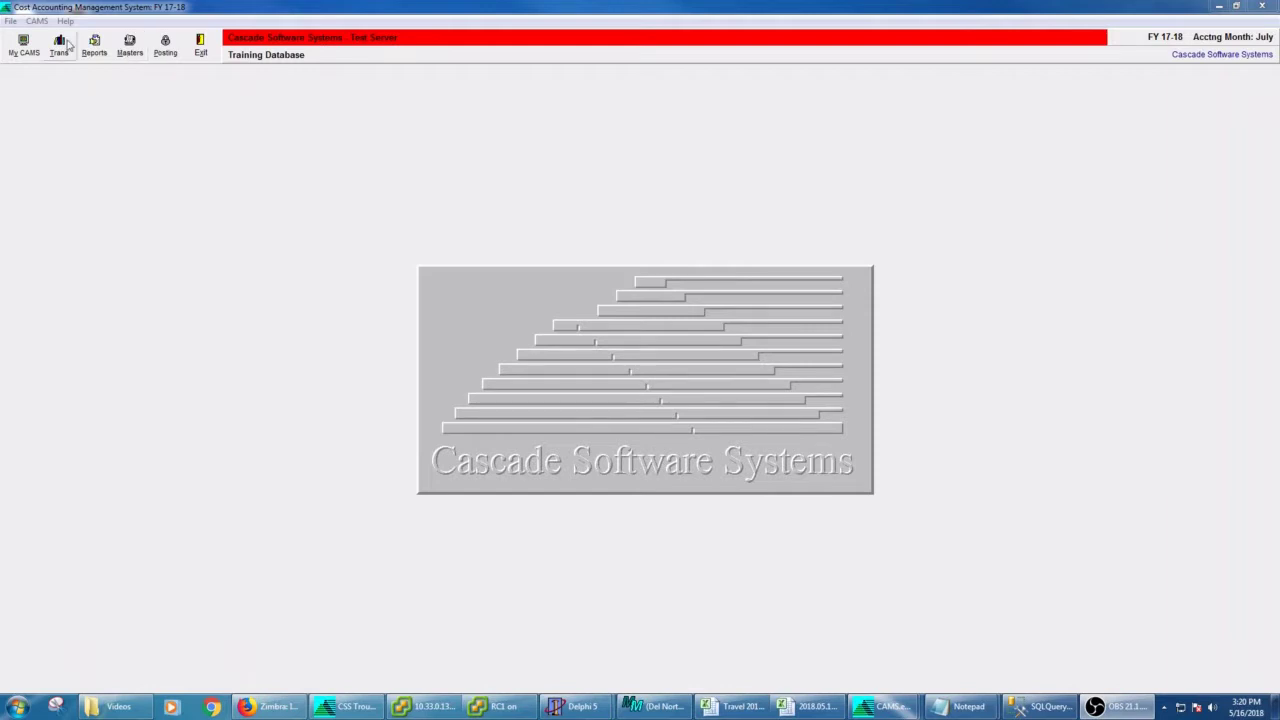
# - Open the password-protected Users security window, browse the Directory list, and return to the Main details
pyautogui.click(9, 24)
pyautogui.moveTo(37, 60)
pyautogui.moveTo(228, 60)
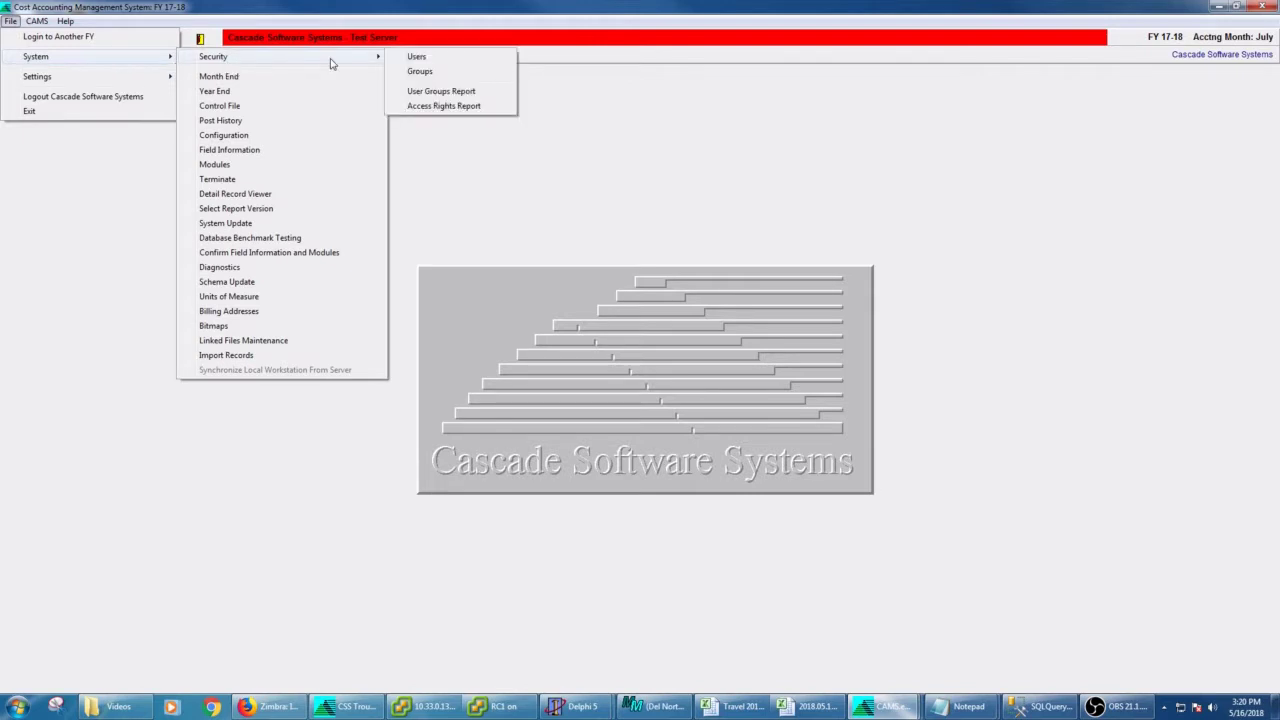
pyautogui.click(437, 60)
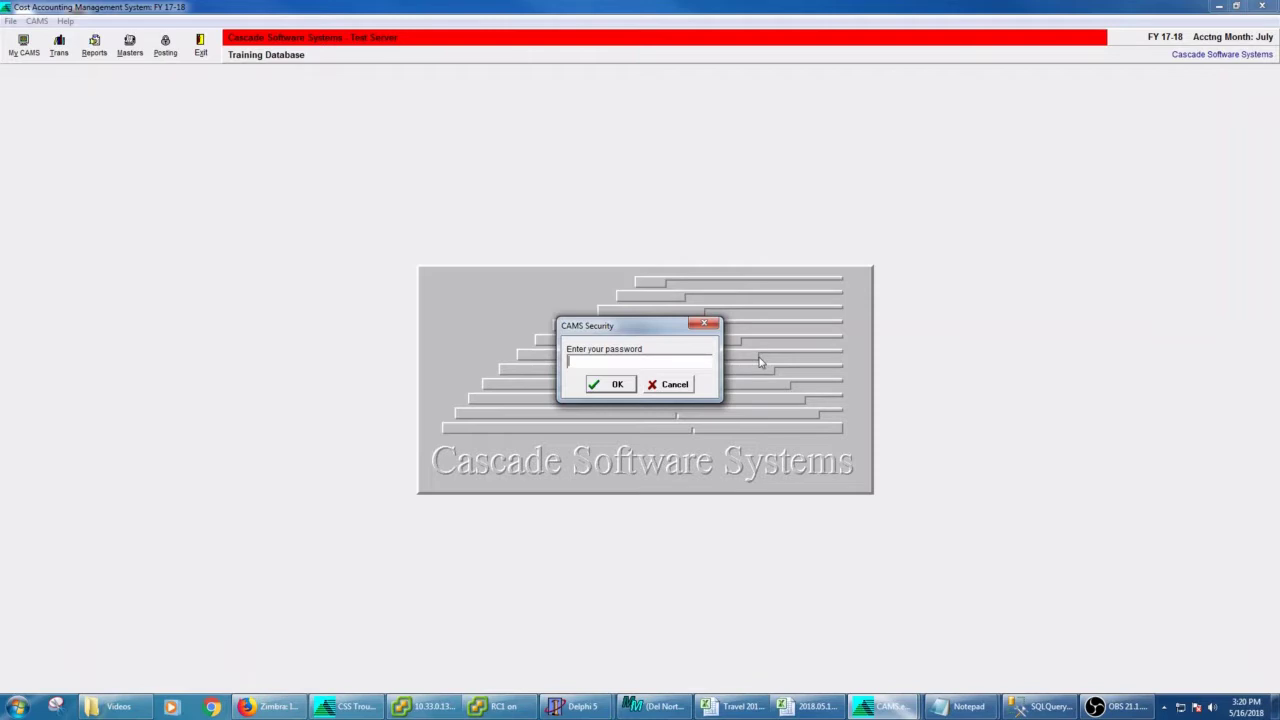
pyautogui.write('**')
pyautogui.press('Return')
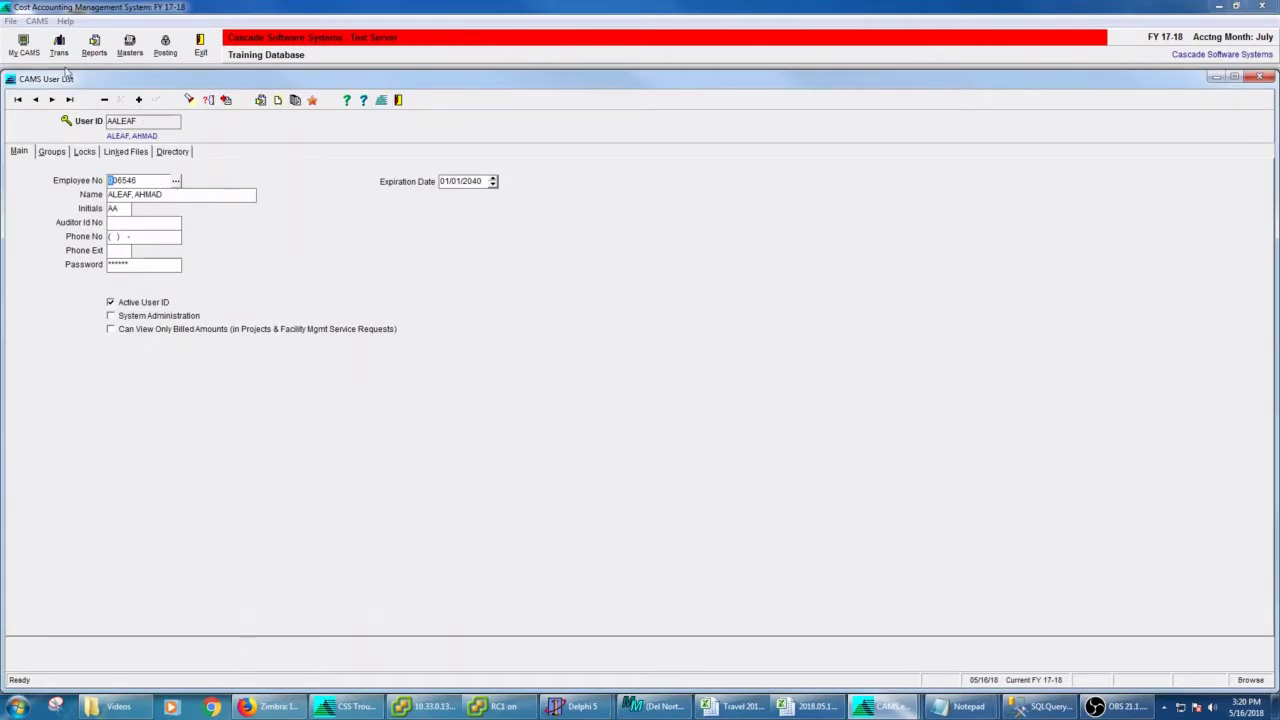
pyautogui.click(187, 153)
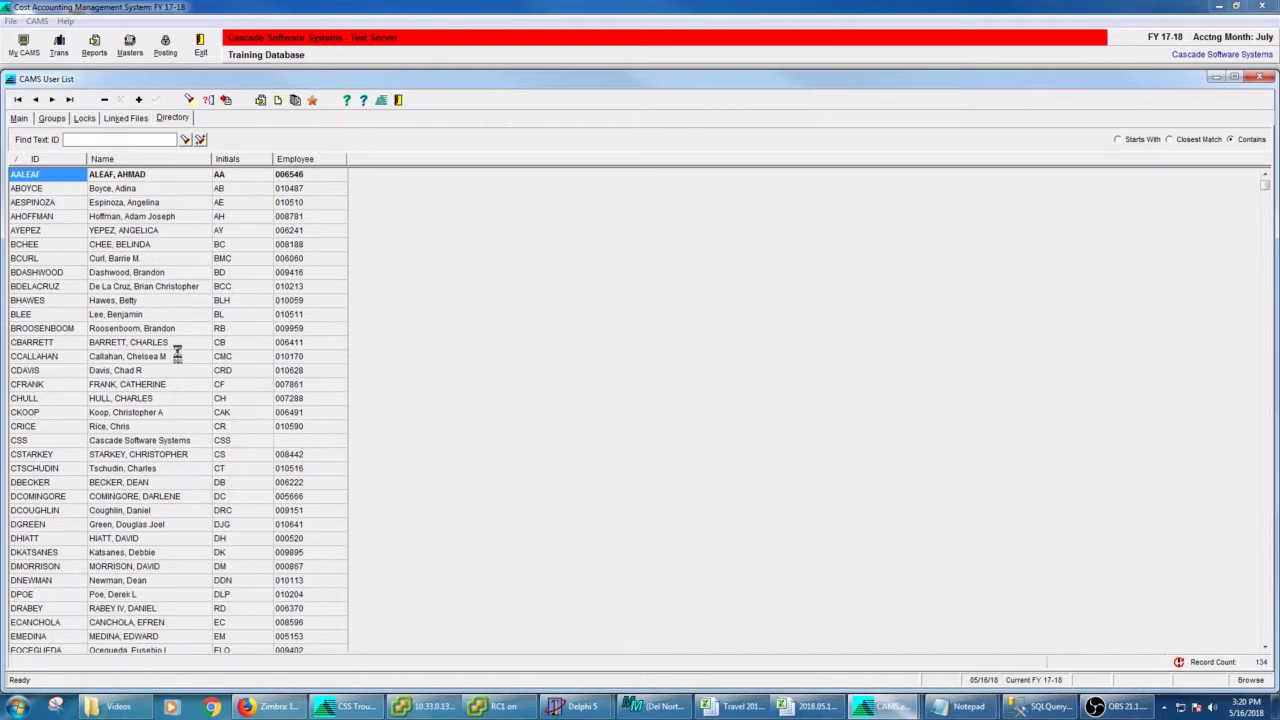
pyautogui.click(19, 118)
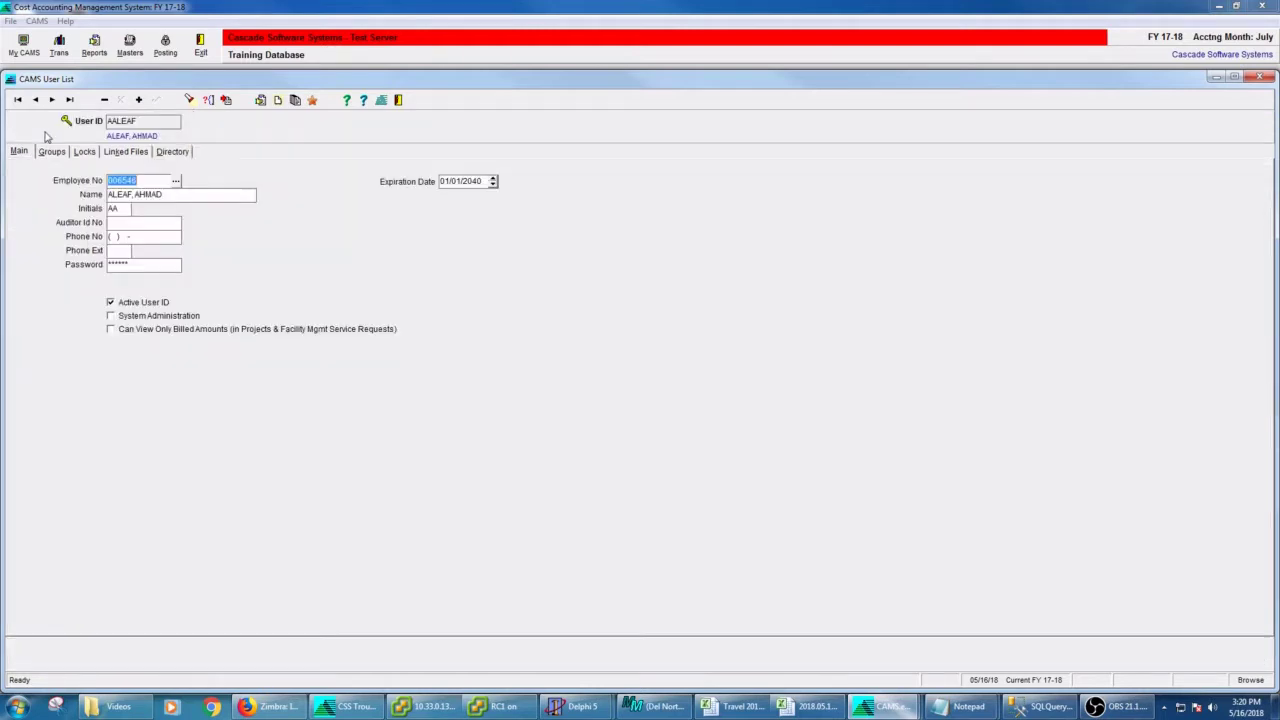
# - Add a user with ID TEST, enter the user's full name and initials, and dismiss the mail notification
pyautogui.click(139, 101)
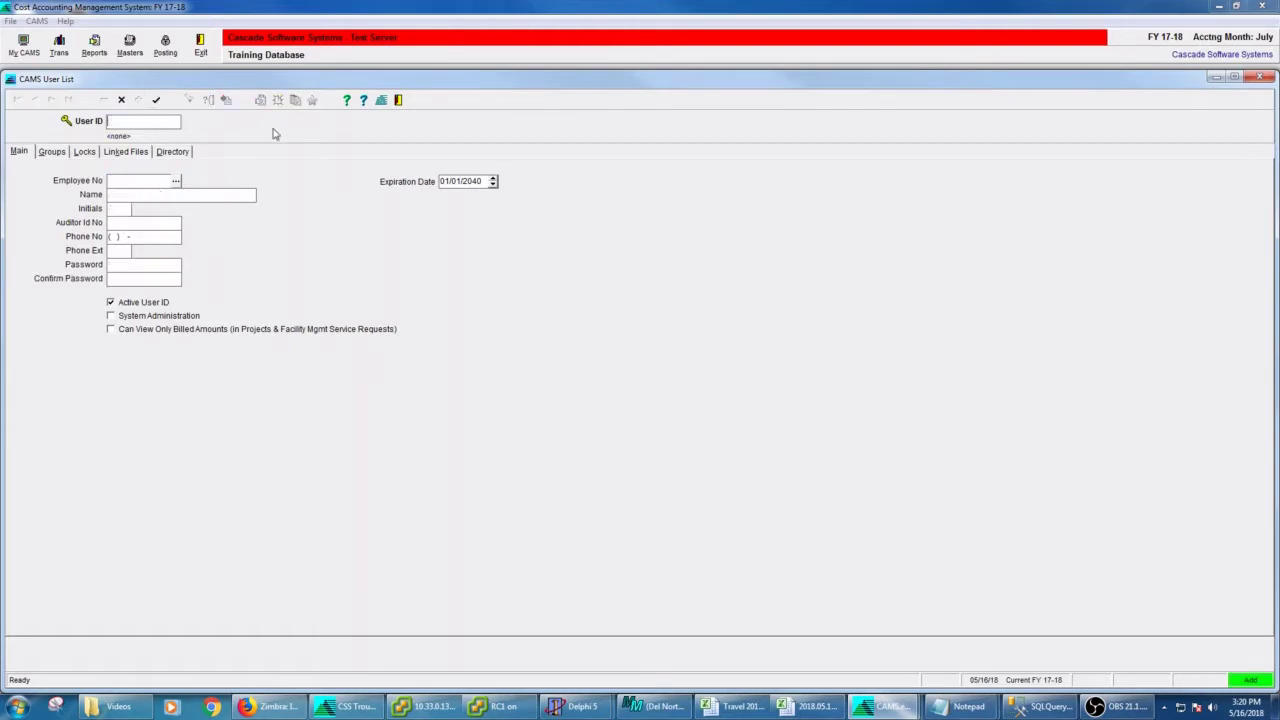
pyautogui.write('TEST')
pyautogui.press('Tab')
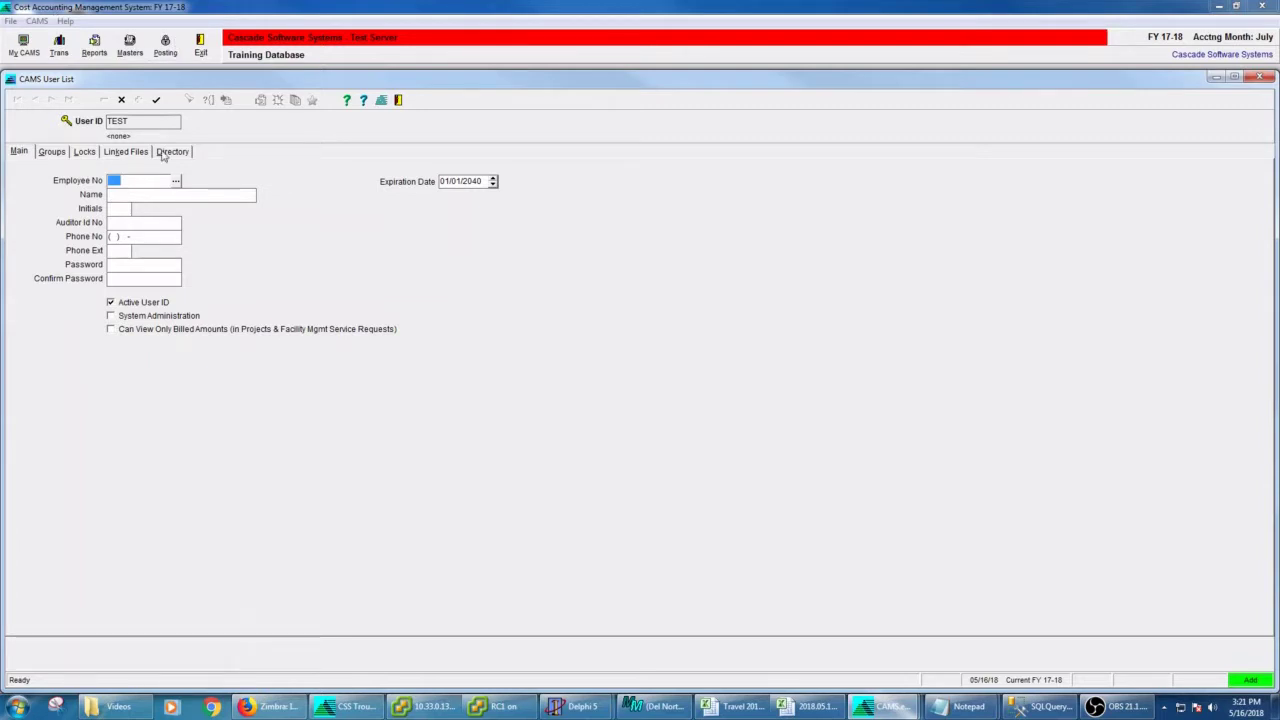
pyautogui.click(160, 194)
pyautogui.write('Testy')
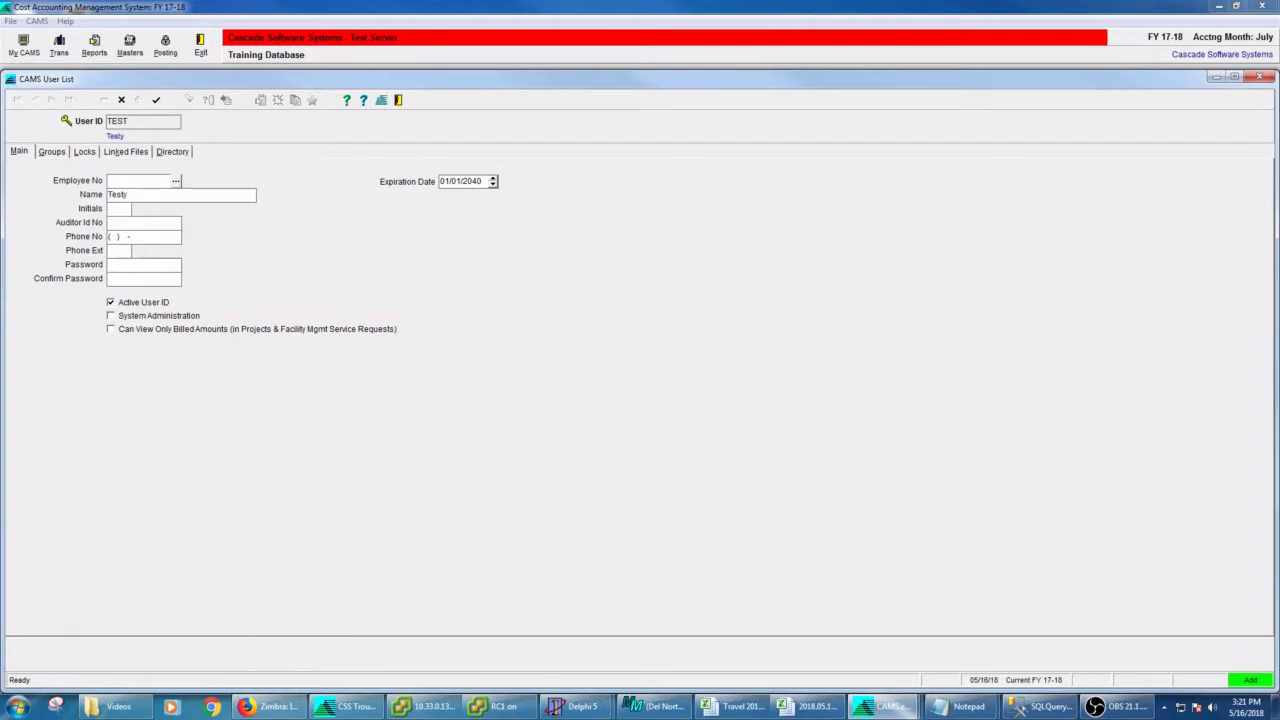
pyautogui.write(' McTesterson')
pyautogui.press('Tab')
pyautogui.write('TT')
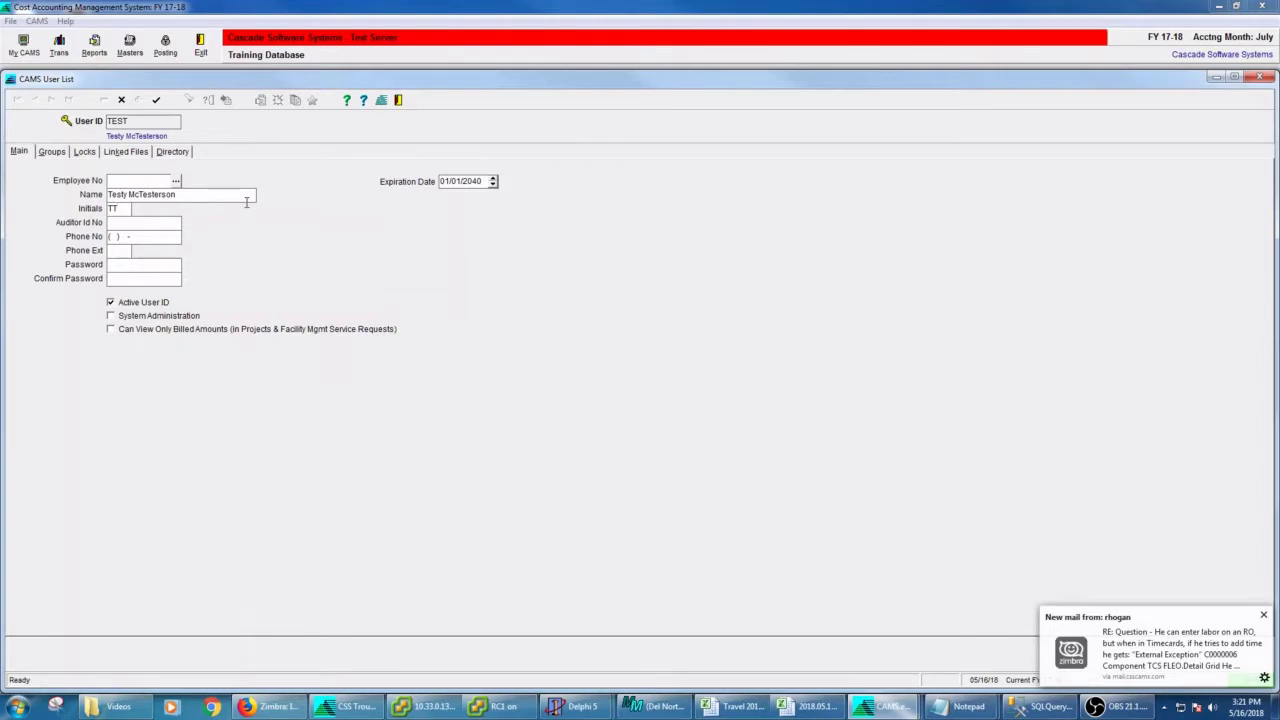
pyautogui.click(1263, 616)
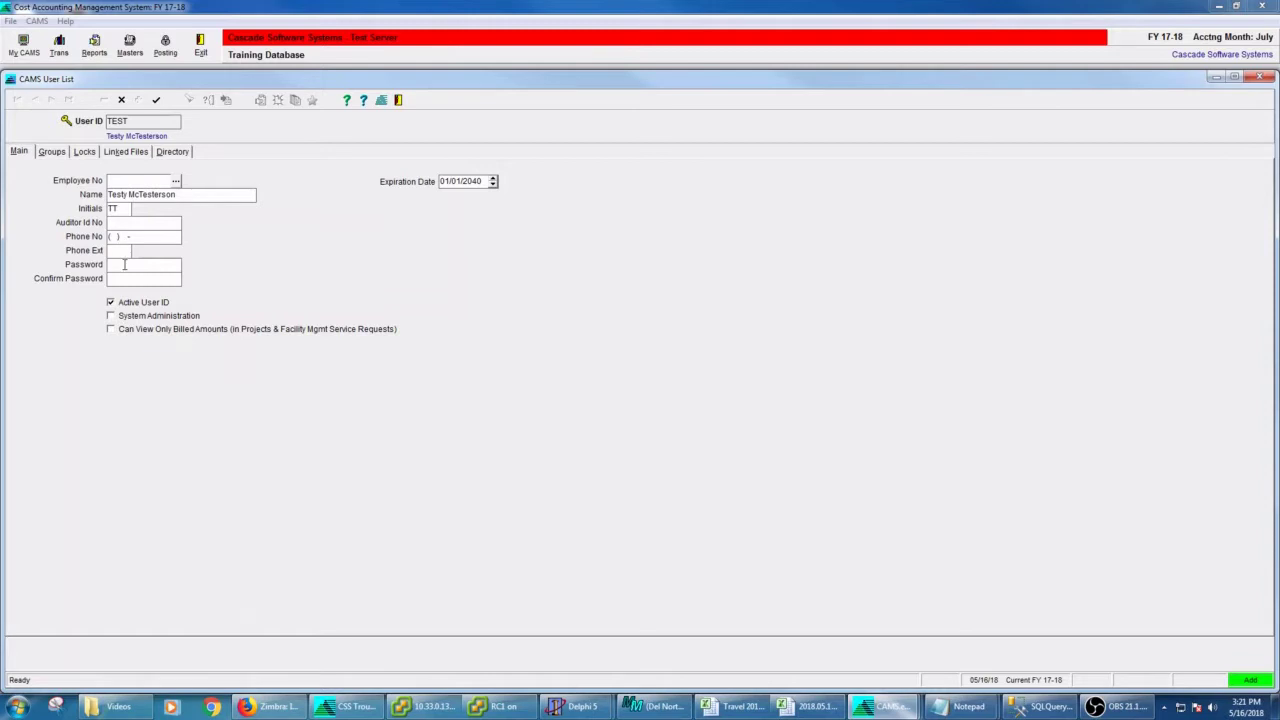
# - Enter and confirm the TEST user's password, then save the record
pyautogui.click(124, 265)
pyautogui.write('***')
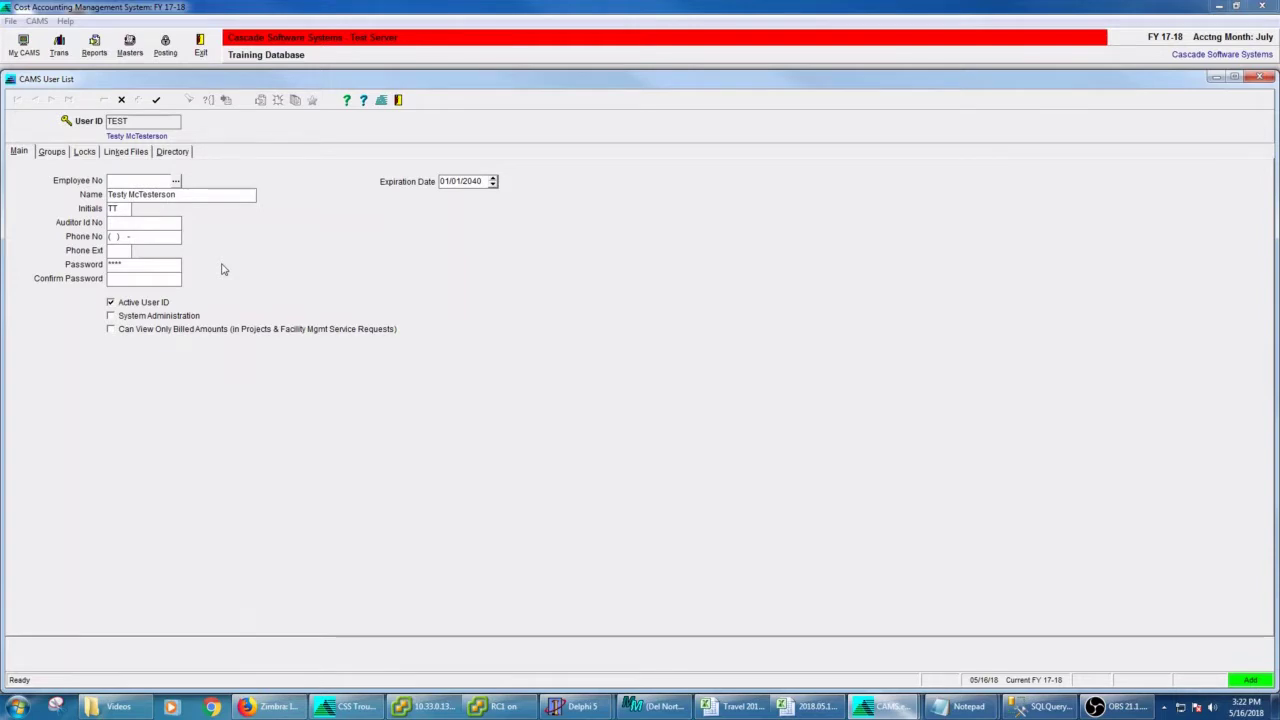
pyautogui.write('test')
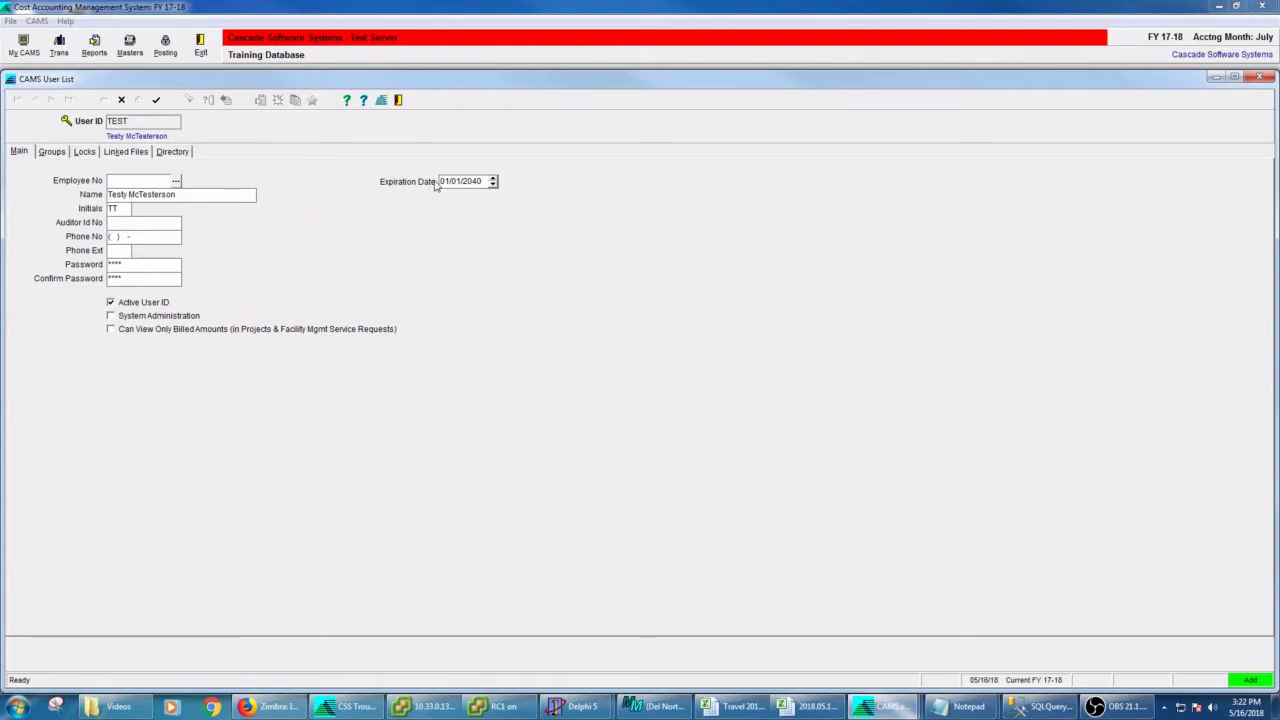
pyautogui.click(156, 100)
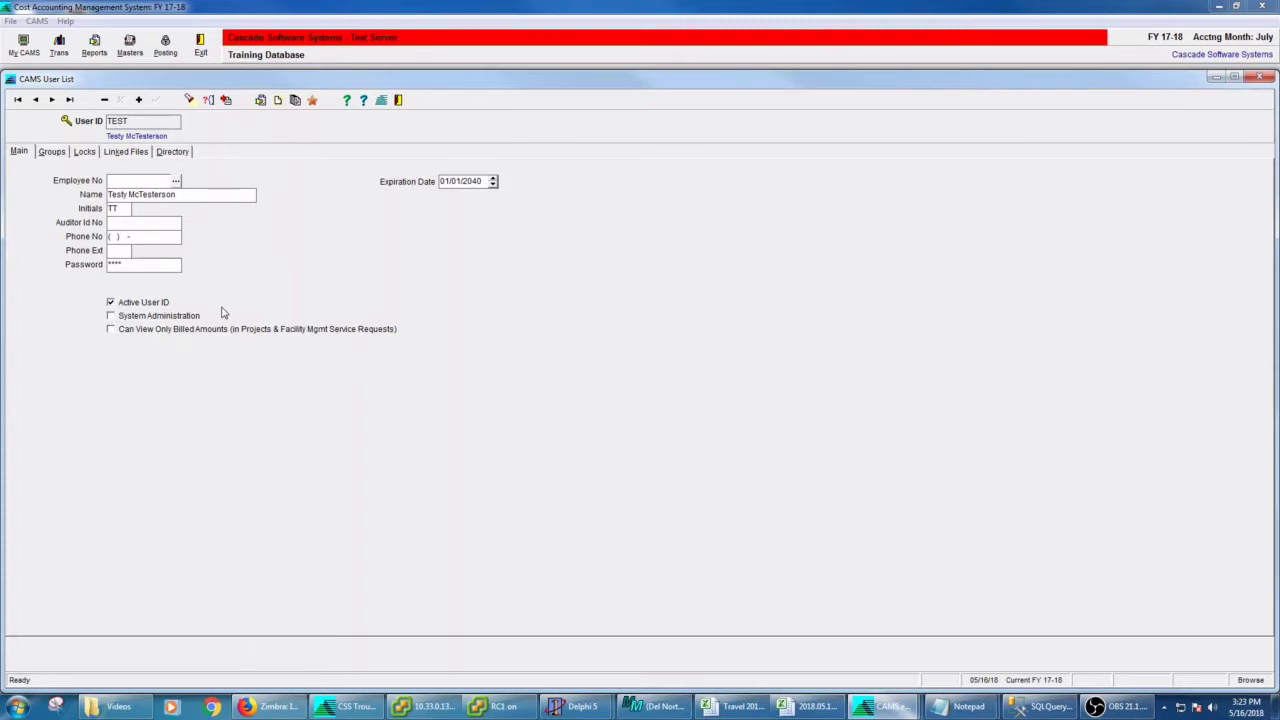
# - Check TEST's Groups tab, then open the Groups security list via File > System > Security > Groups
pyautogui.click(52, 152)
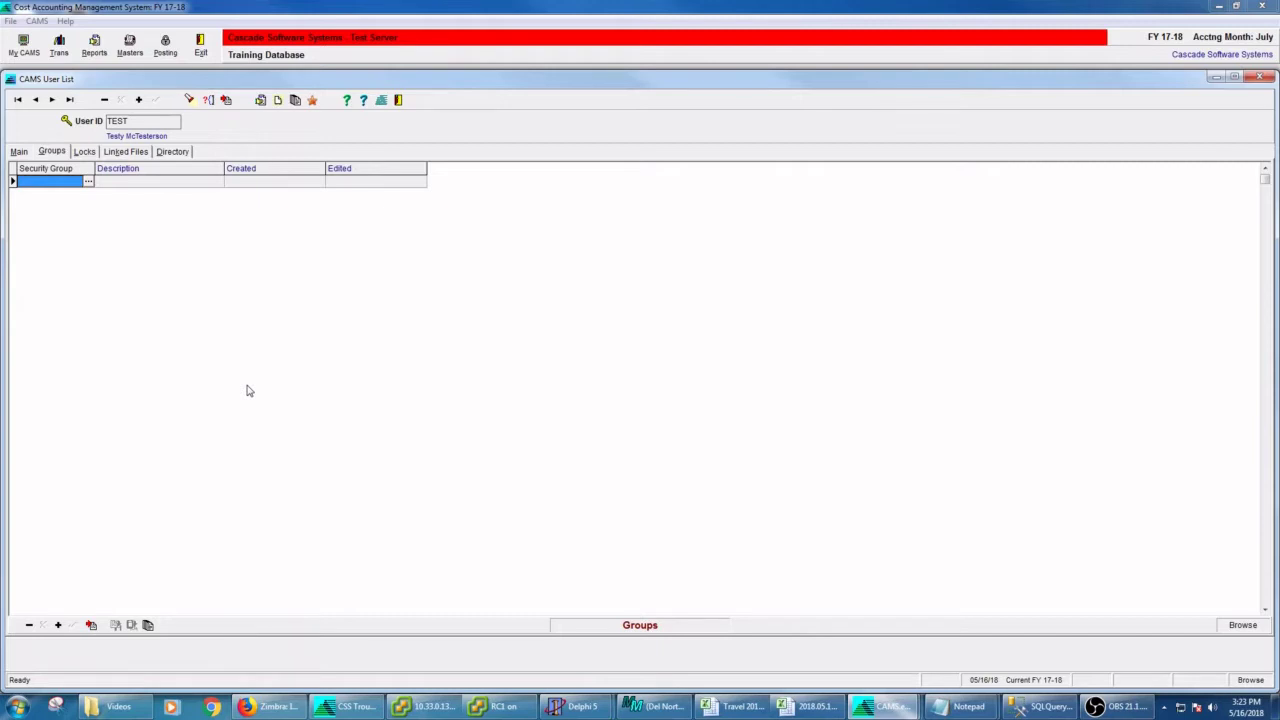
pyautogui.click(10, 20)
pyautogui.moveTo(30, 63)
pyautogui.moveTo(300, 57)
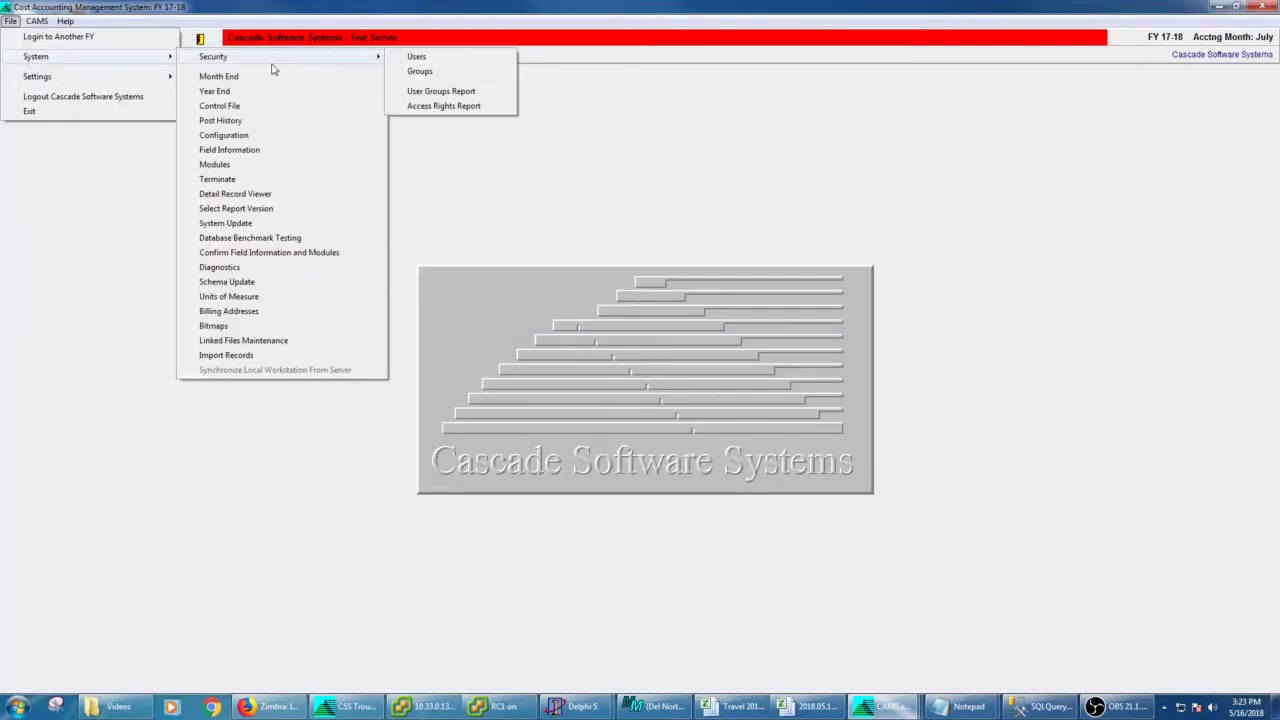
pyautogui.click(421, 72)
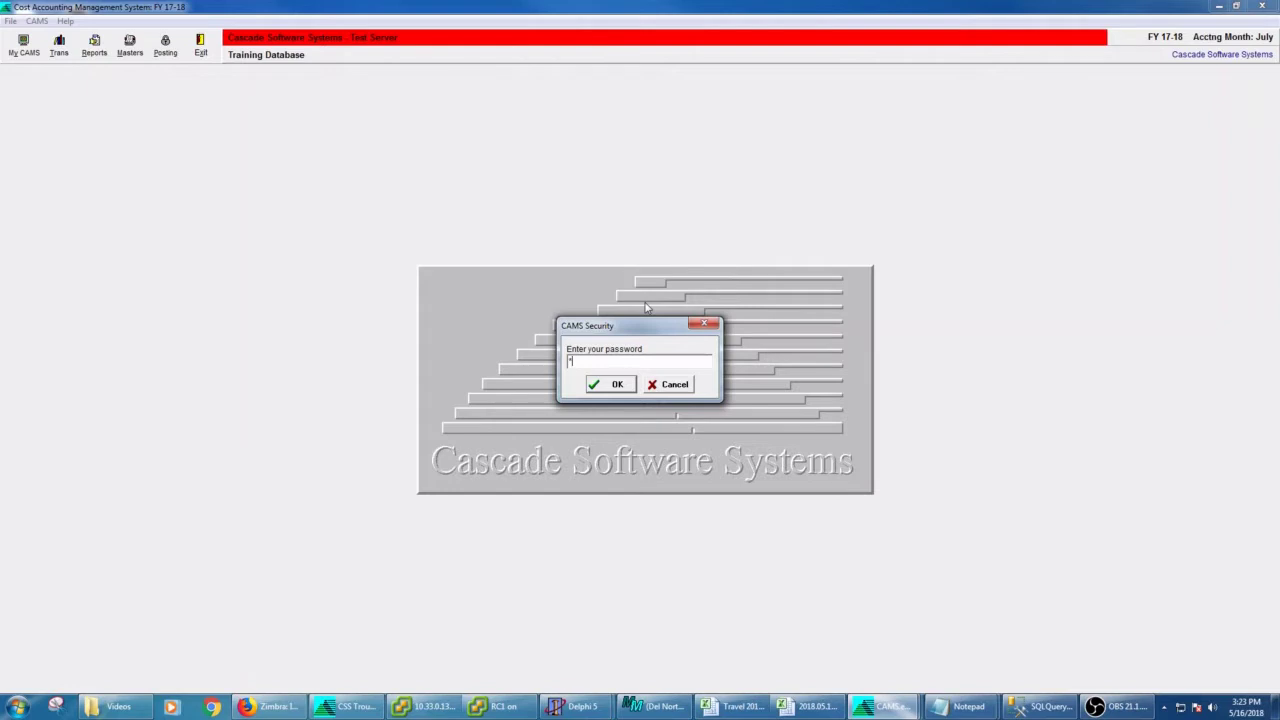
pyautogui.press('Return')
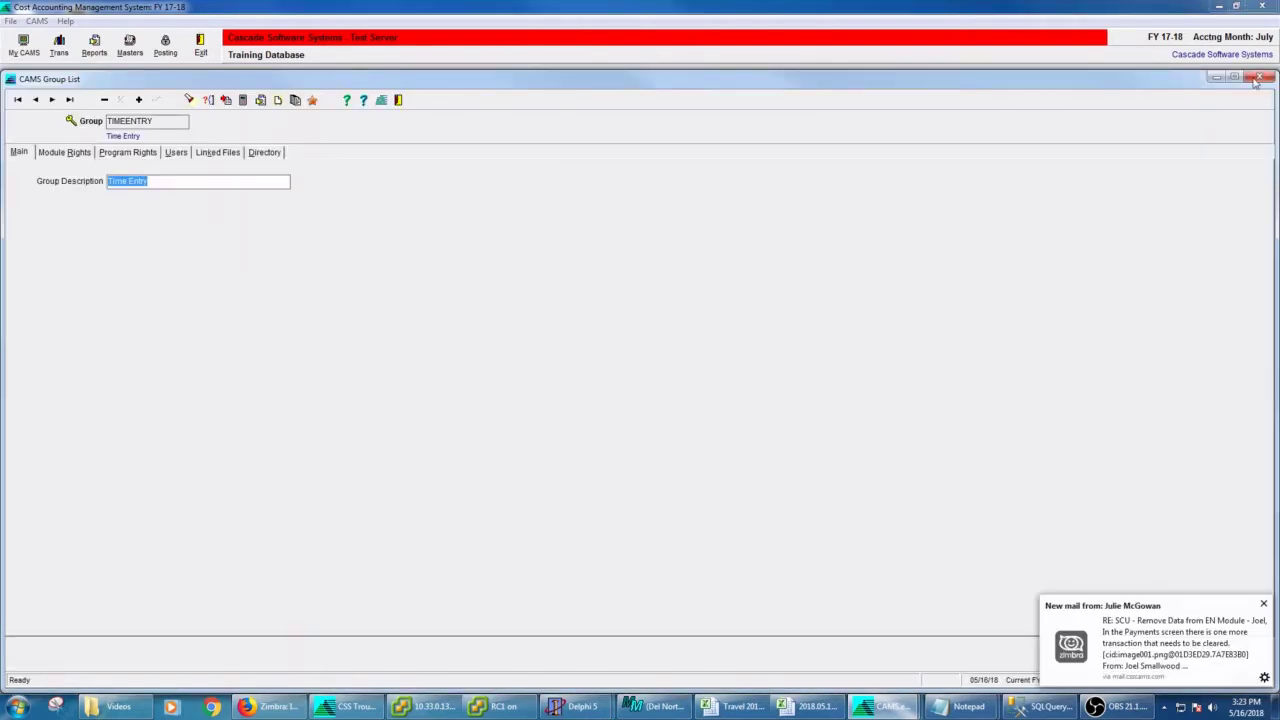
pyautogui.click(1264, 606)
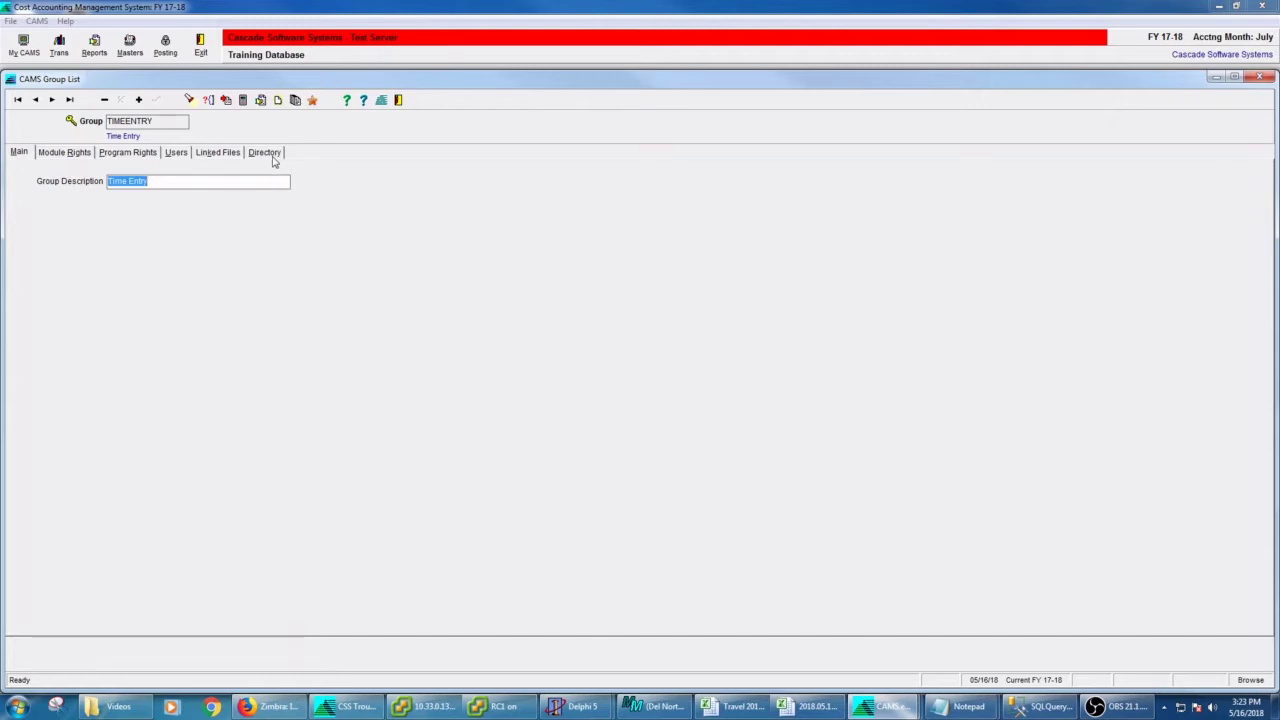
pyautogui.click(265, 152)
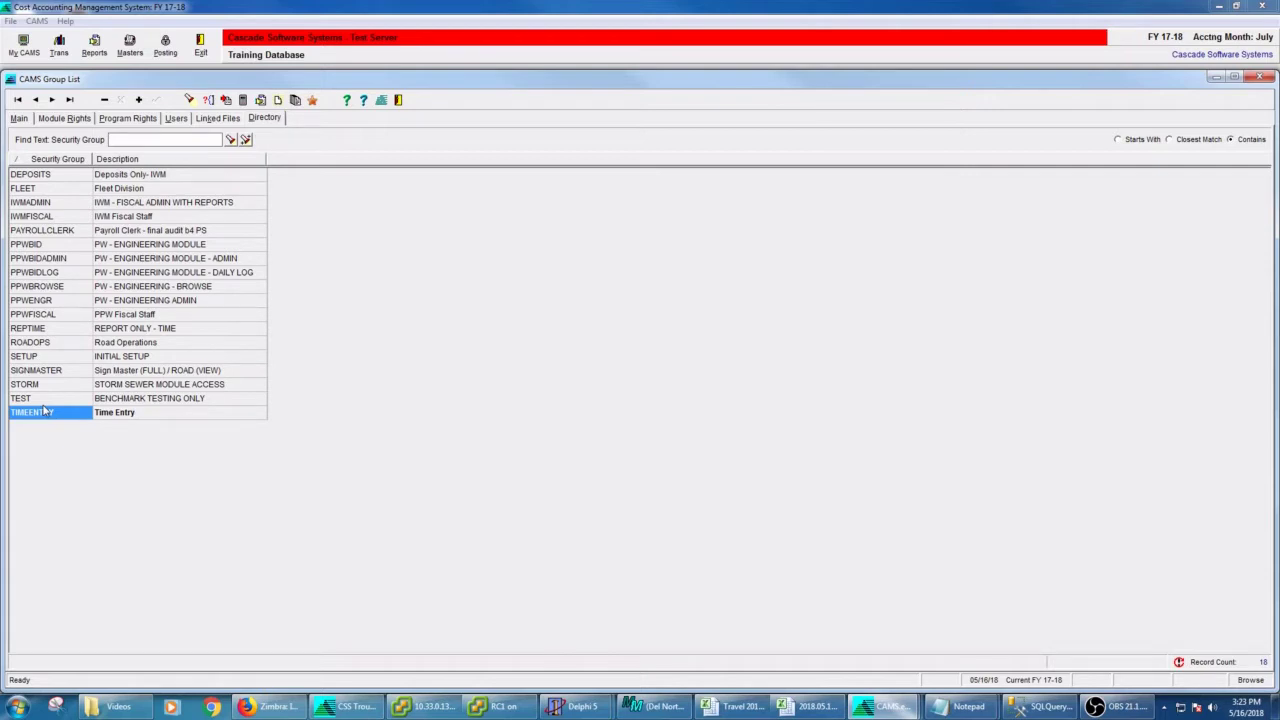
pyautogui.doubleClick(44, 410)
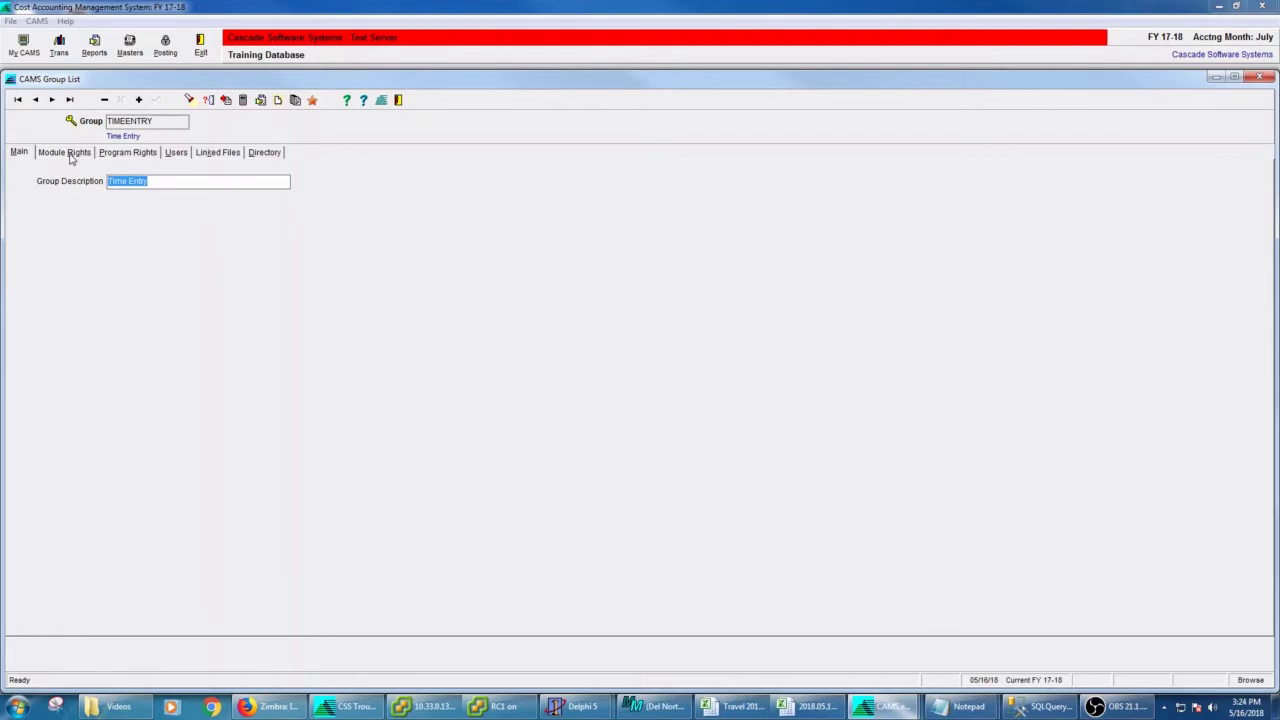
# - Review TIMEENTRY's module and program rights, then cancel the Timecards rights edits with Esc
pyautogui.click(66, 153)
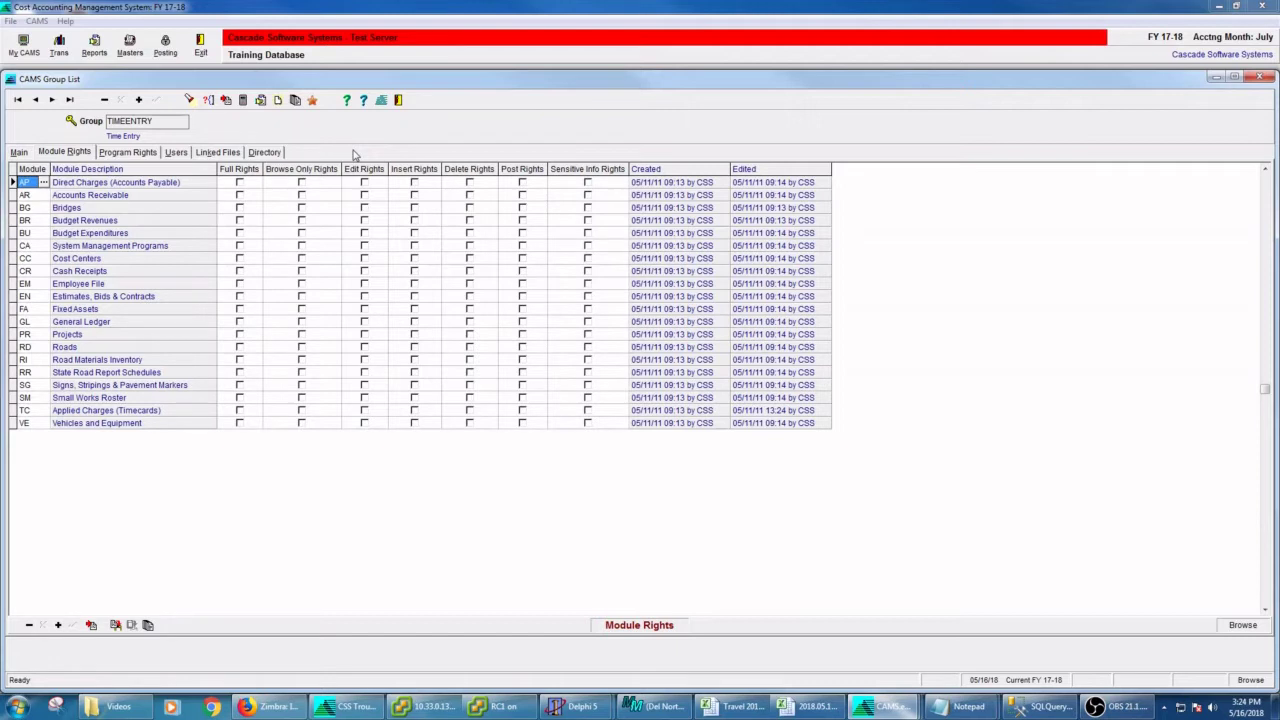
pyautogui.click(127, 152)
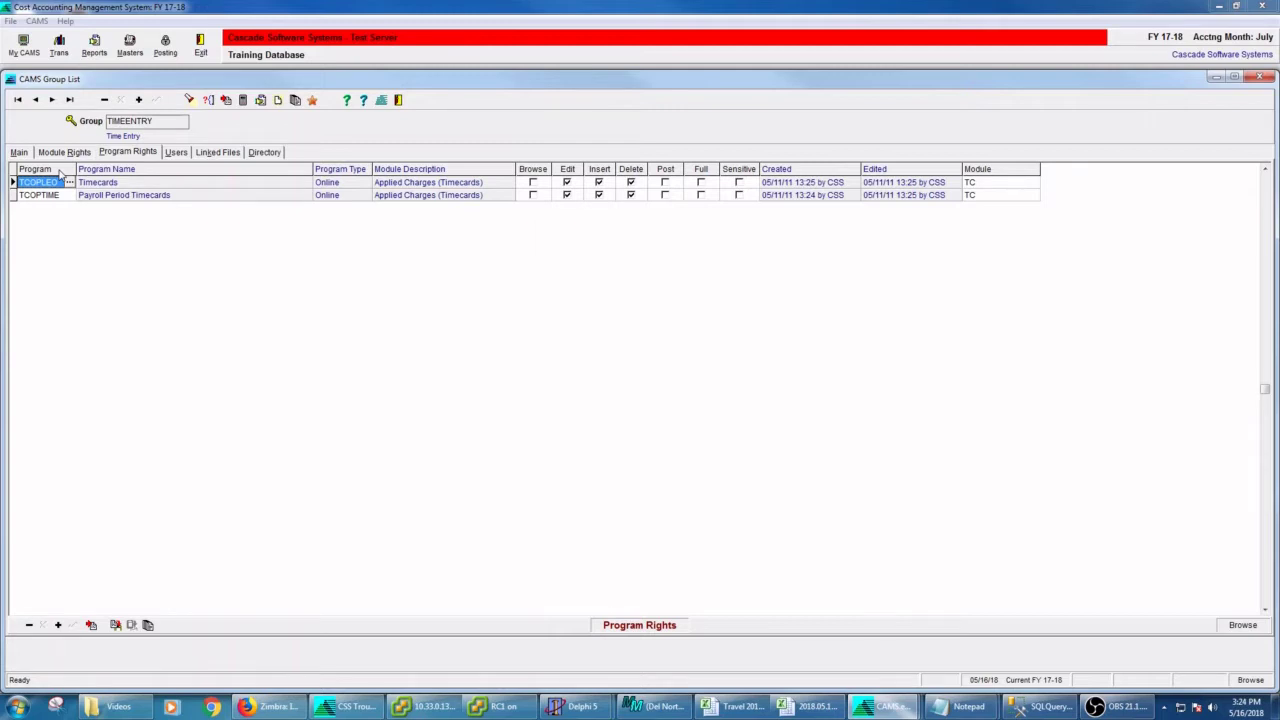
pyautogui.click(64, 152)
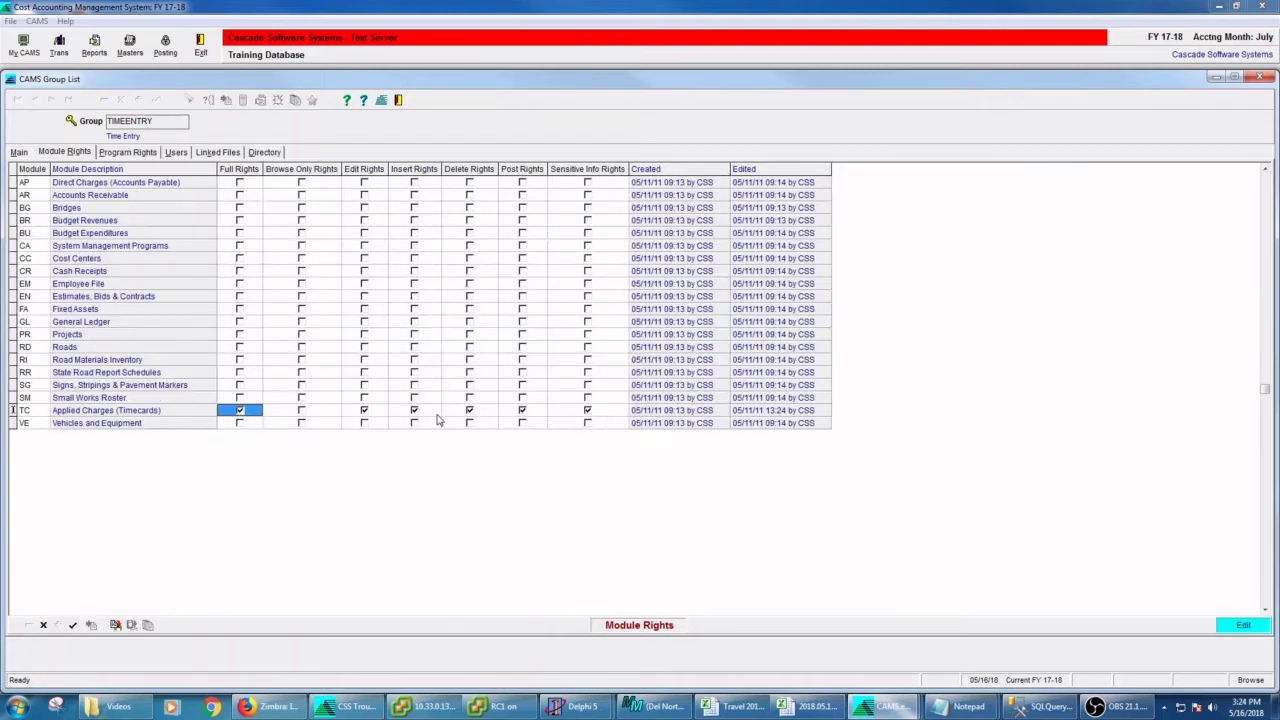
pyautogui.click(589, 411)
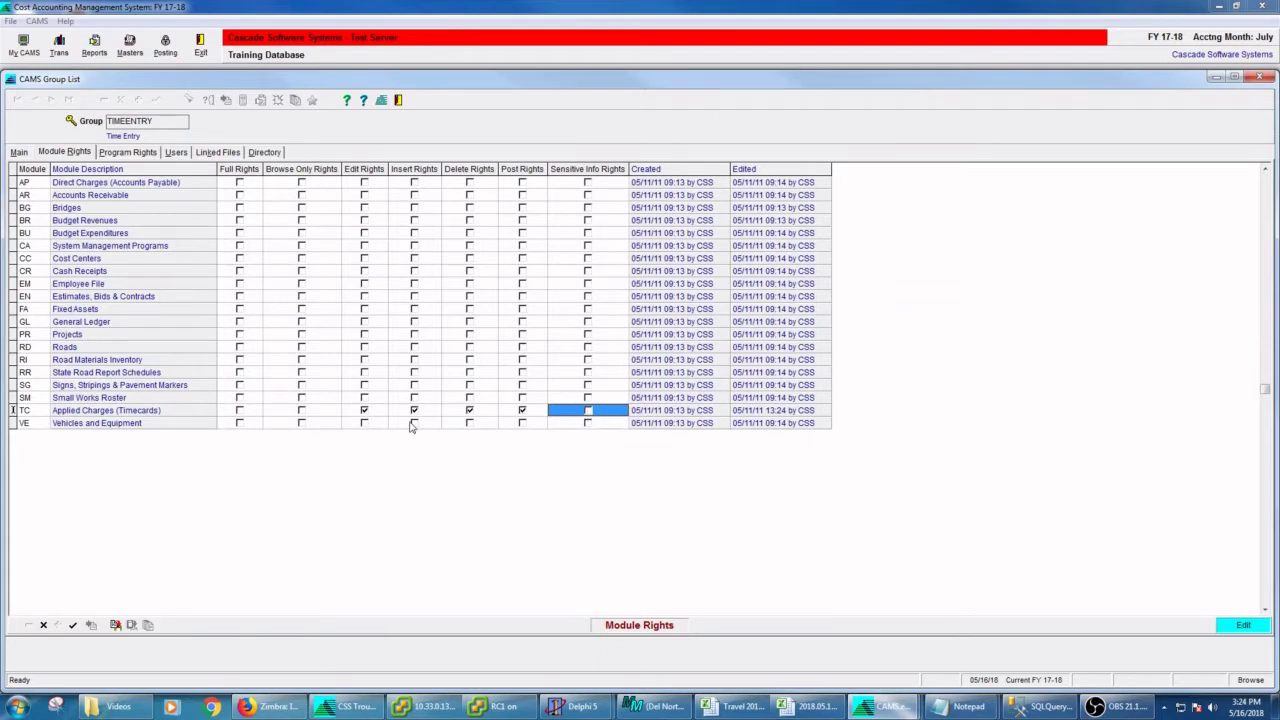
pyautogui.press('Left')
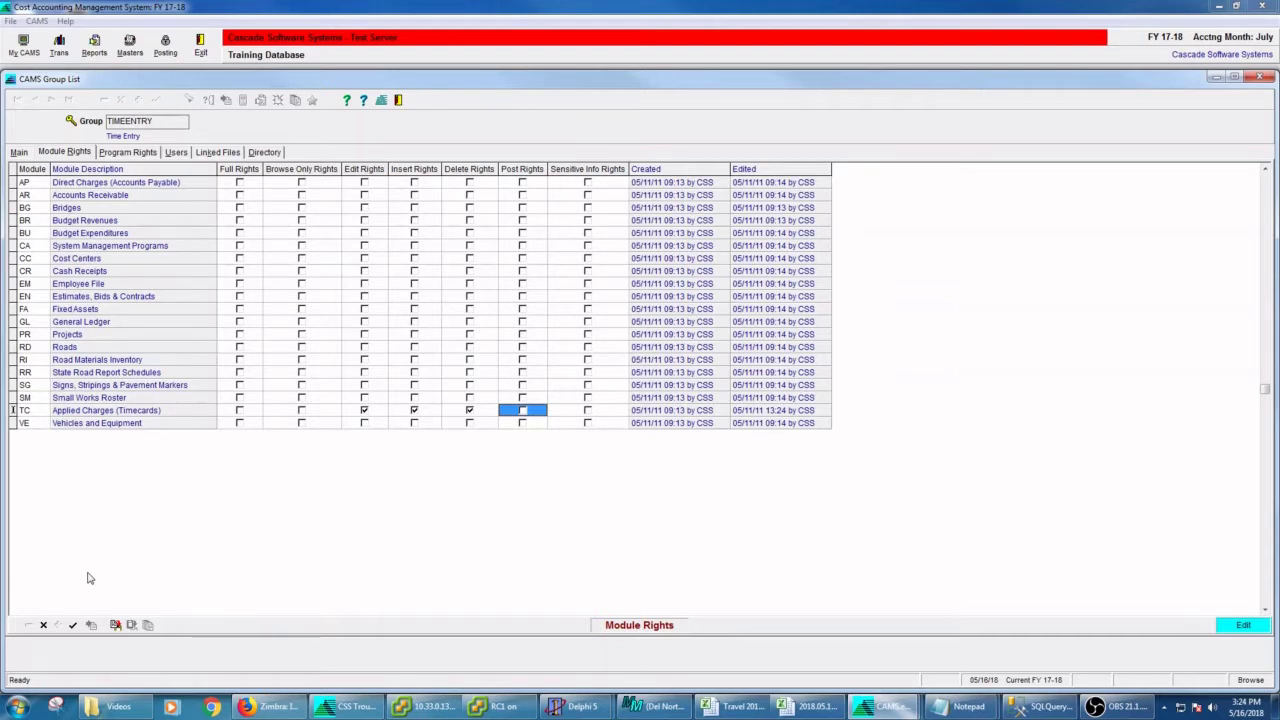
pyautogui.press('Escape')
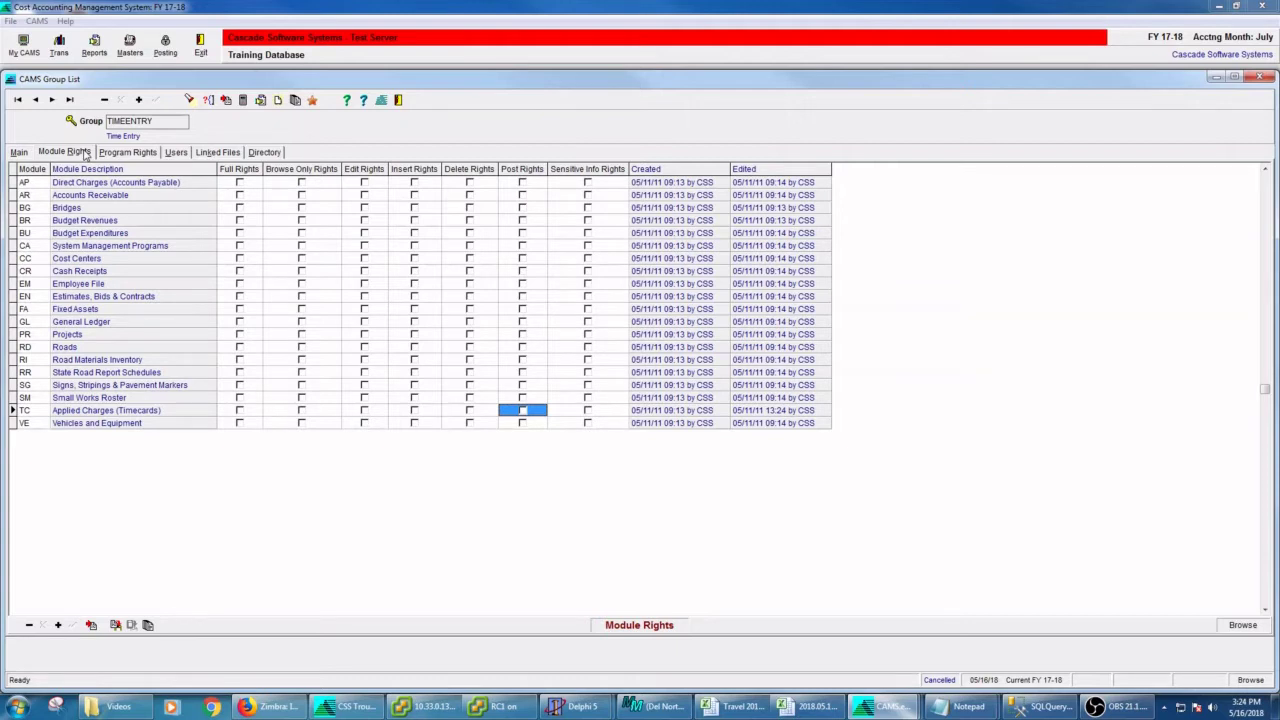
# - Check TIMEENTRY's Users tab, then bring the CAMS User List window back to the front
pyautogui.click(176, 152)
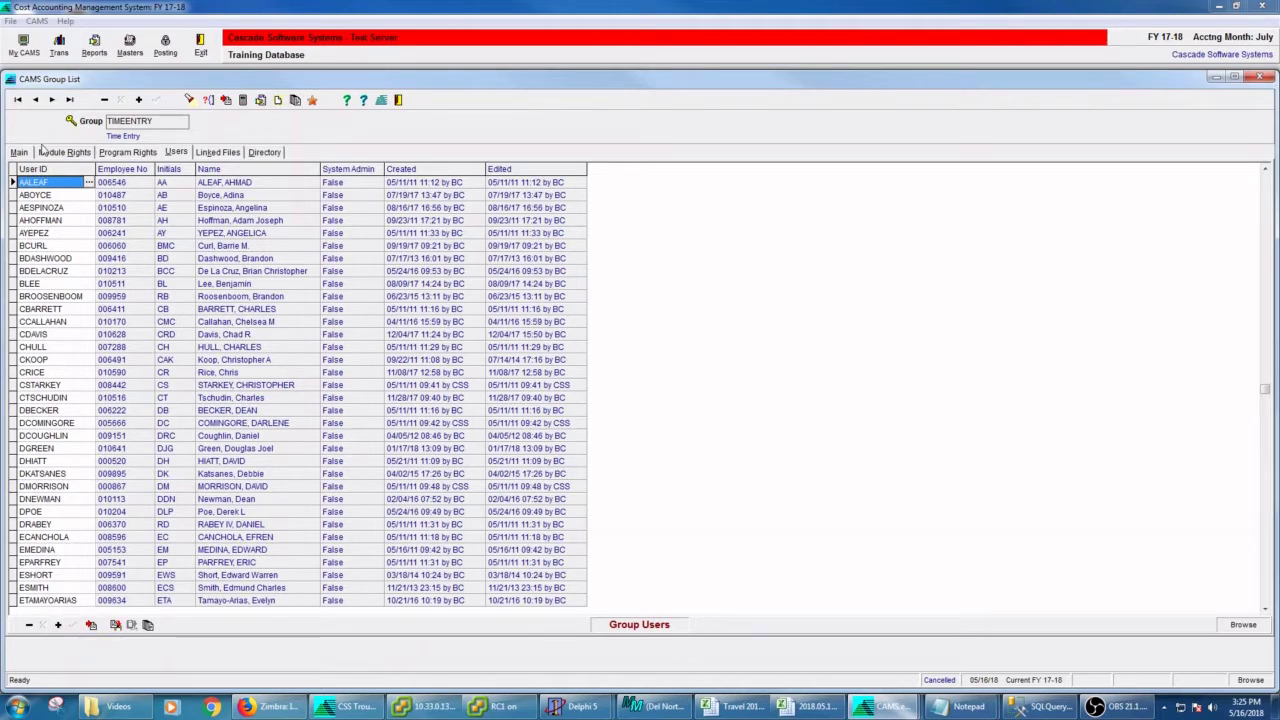
pyautogui.moveTo(887, 709)
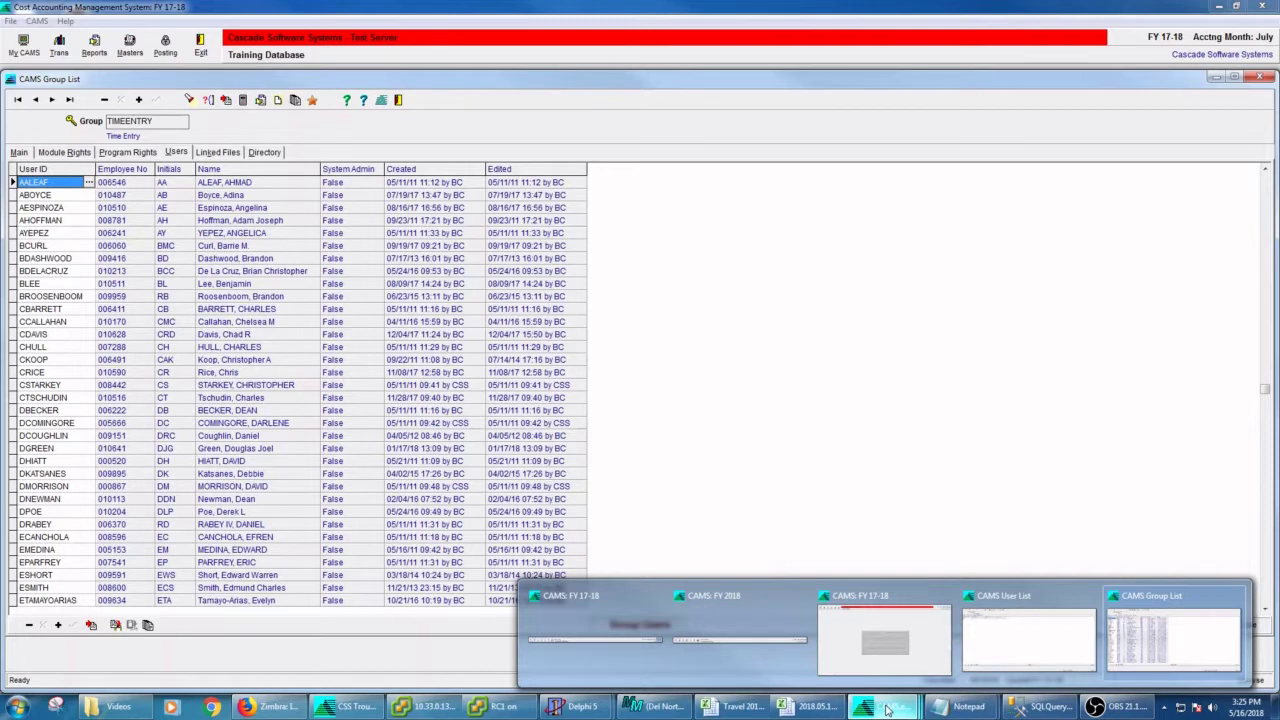
pyautogui.click(1029, 635)
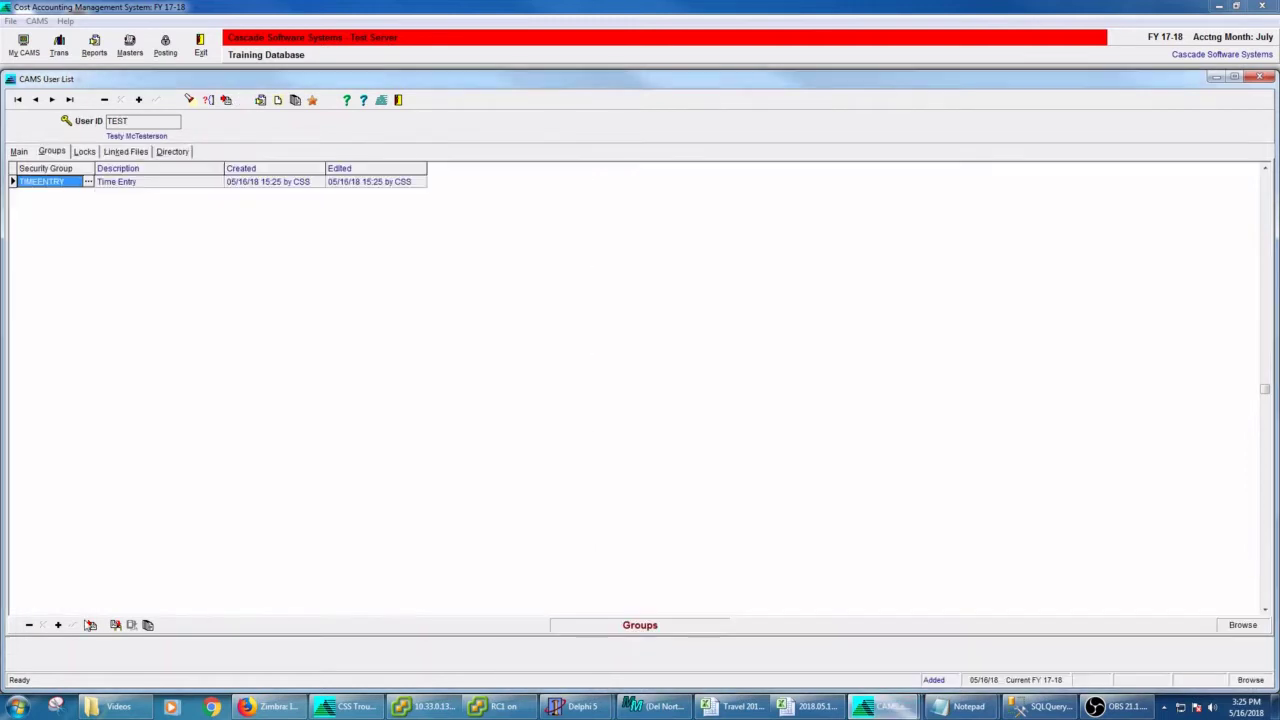
# - Add the ROADOPS security group to the TEST user through the 'ro' lookup
pyautogui.click(58, 625)
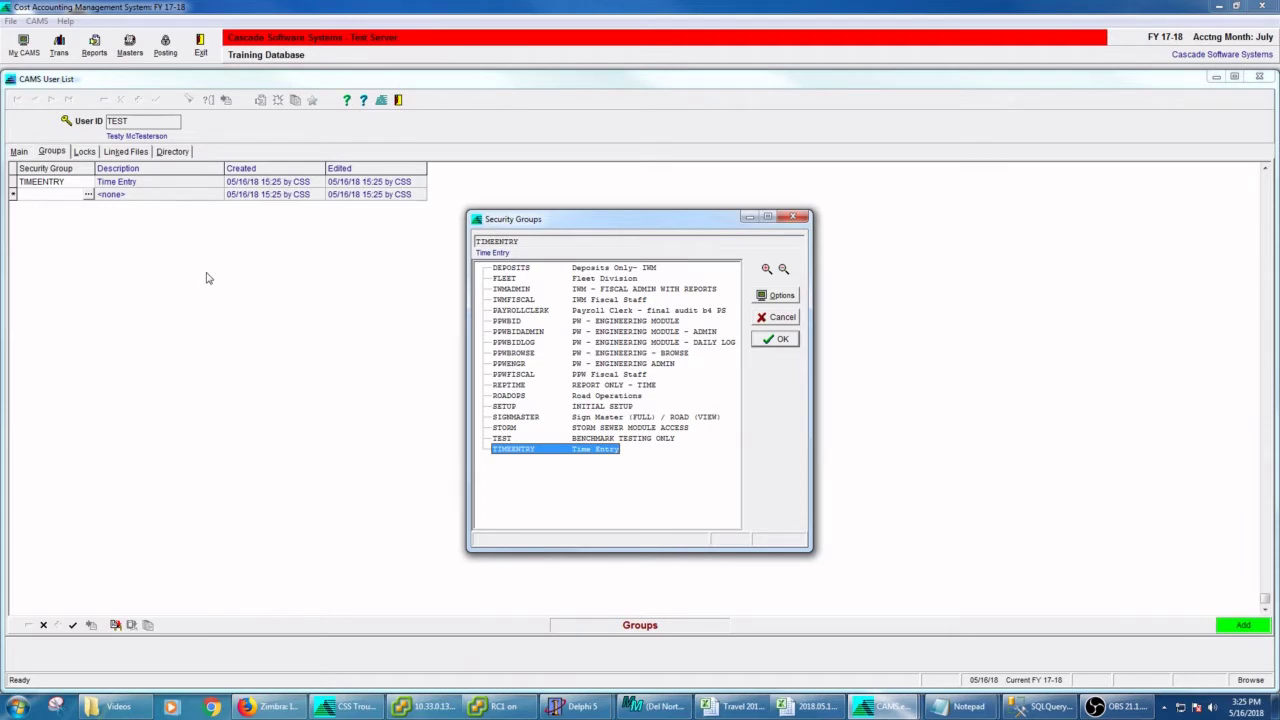
pyautogui.write('ro')
pyautogui.press('Return')
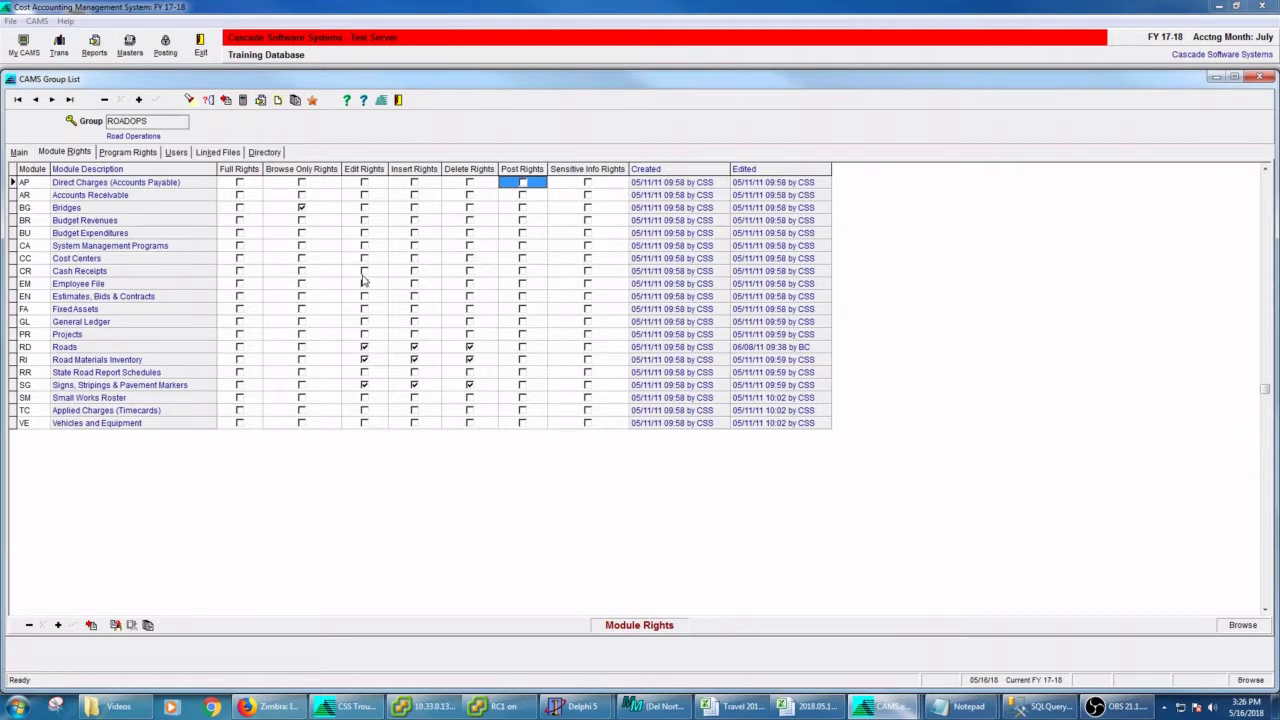
# - Minimize all windows with Win+D and log in to CAMS as user TEST with its password
pyautogui.click(882, 706)
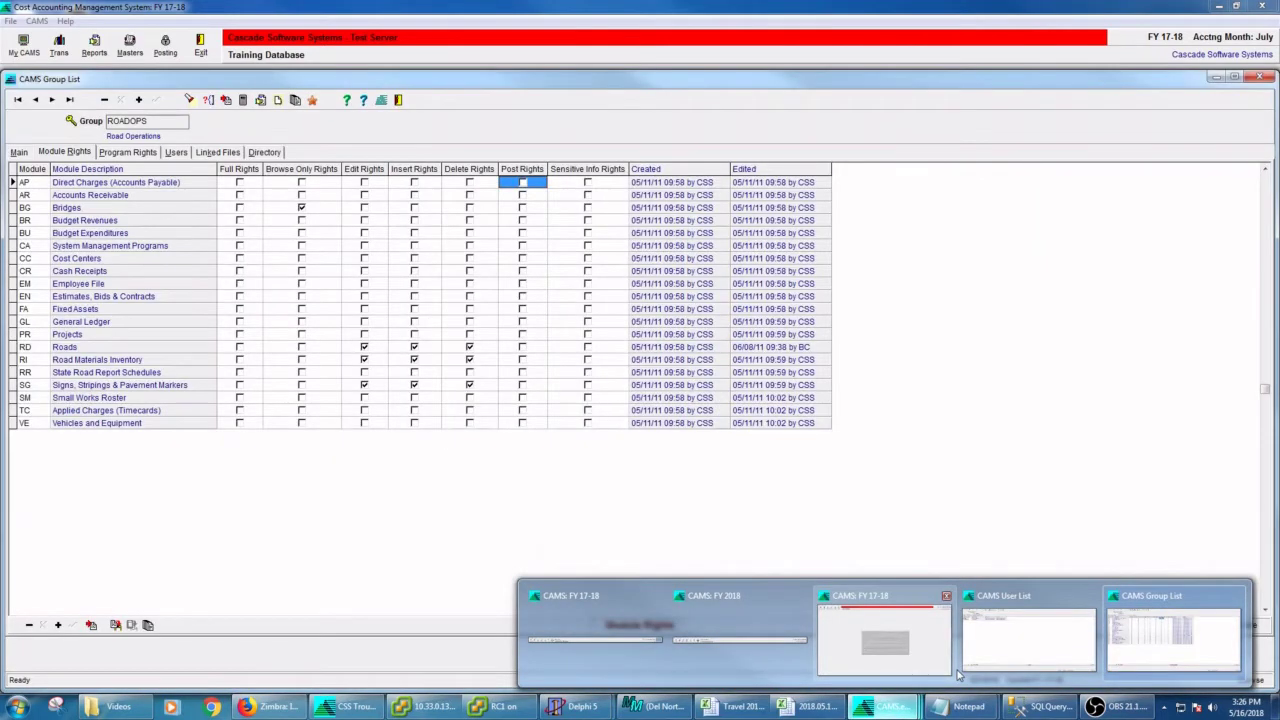
pyautogui.moveTo(917, 665)
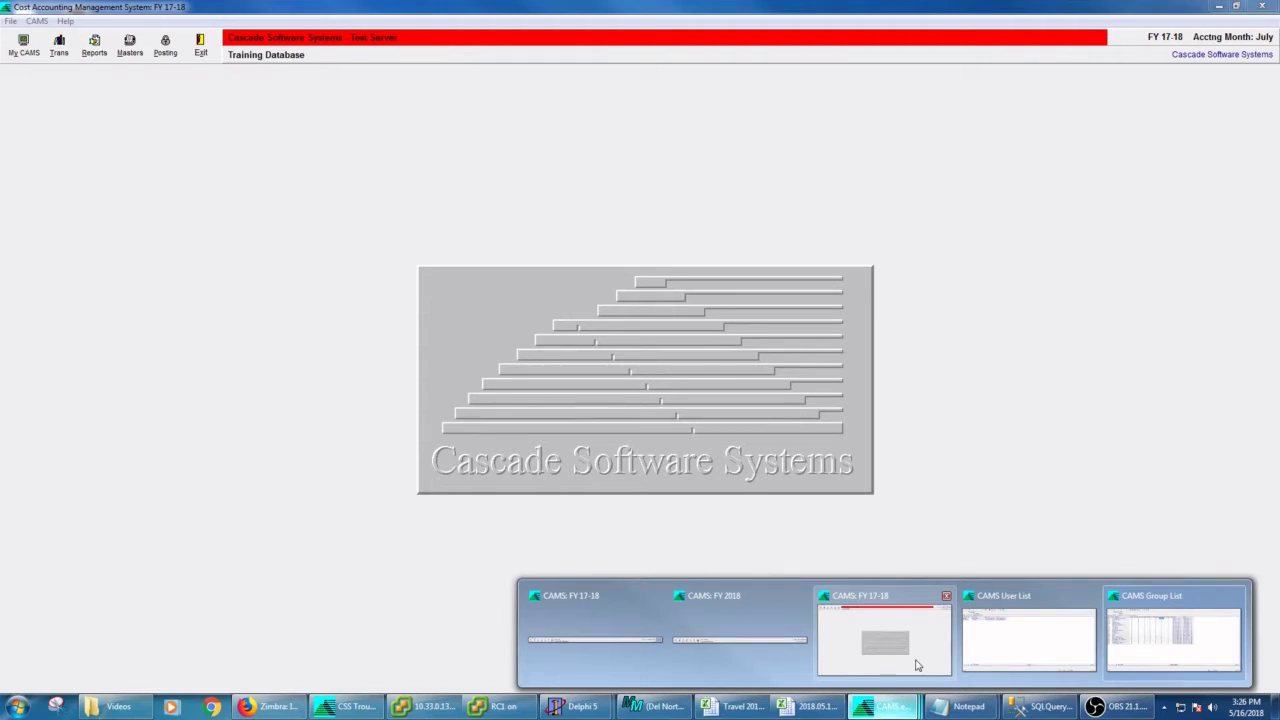
pyautogui.press('super+d')
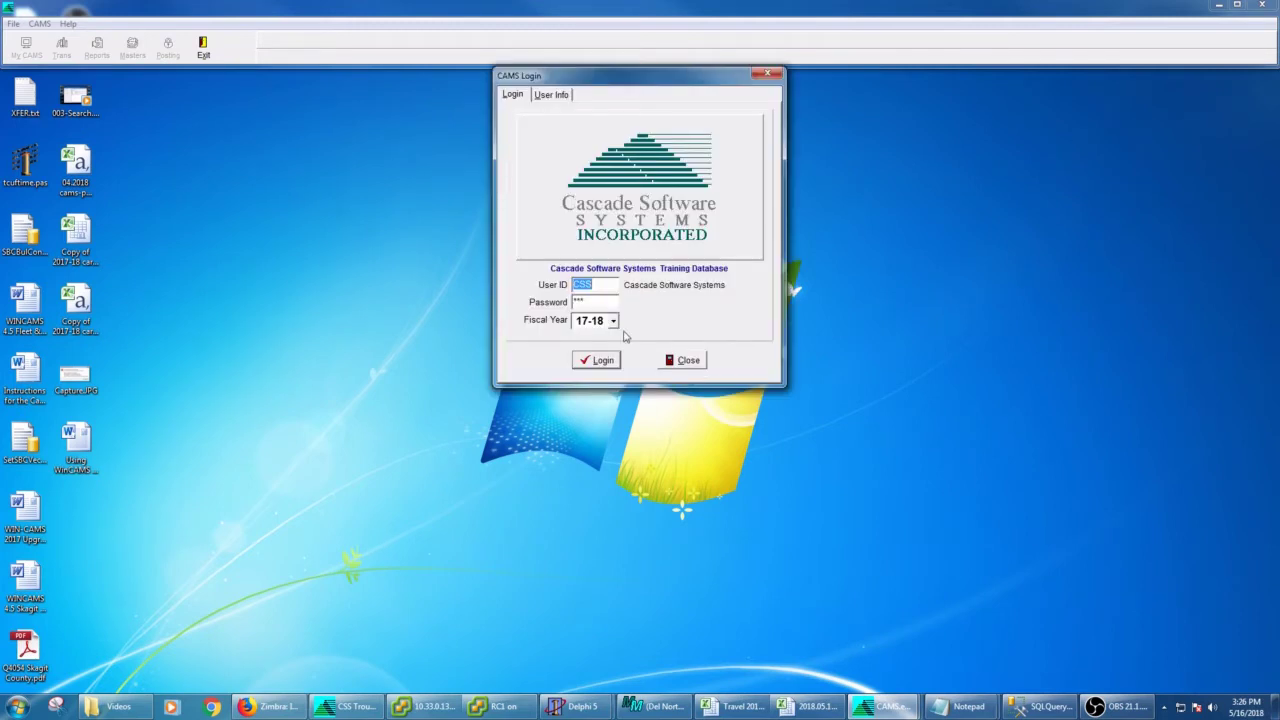
pyautogui.write('TEST')
pyautogui.press('Tab')
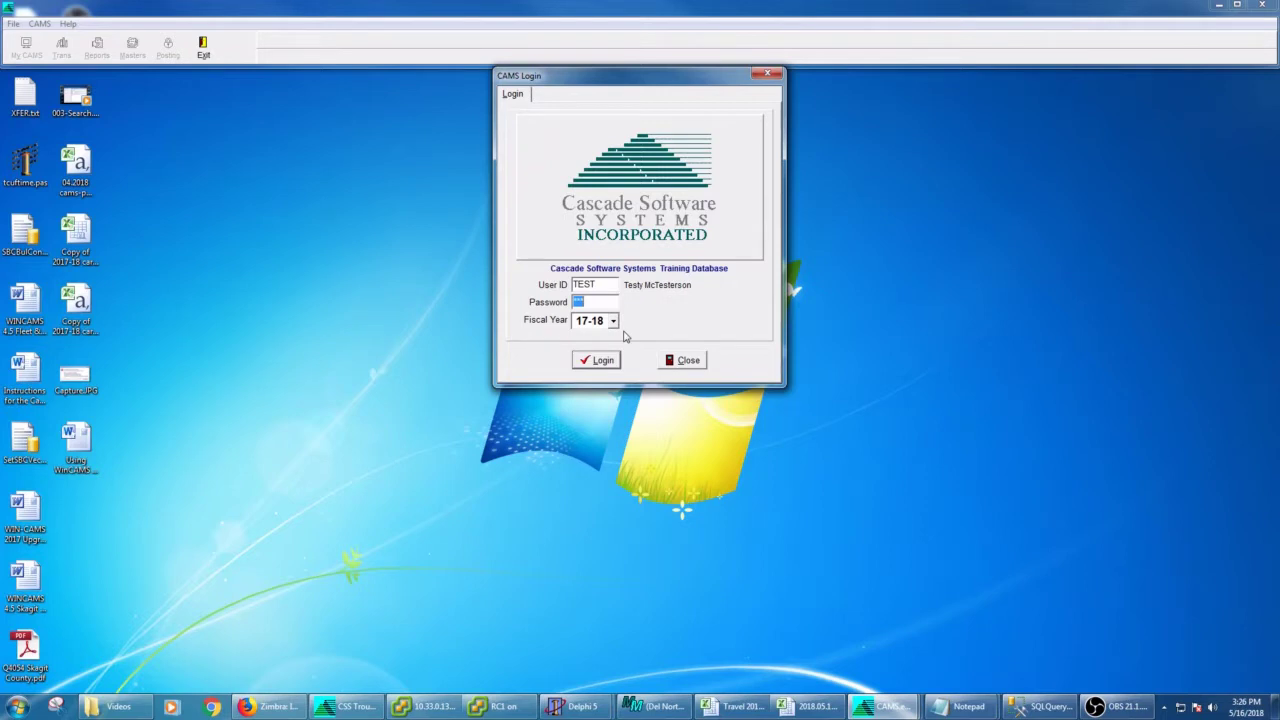
pyautogui.write('***')
pyautogui.press('Return')
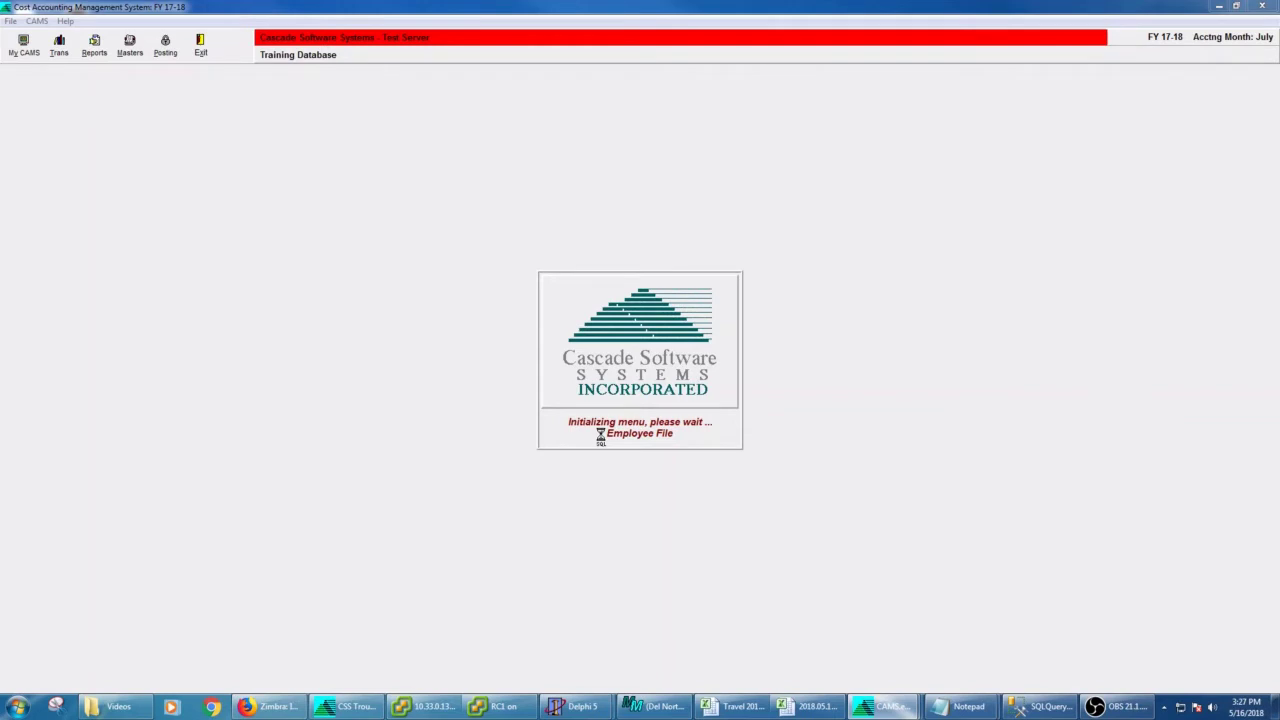
# - Browse TEST's restricted menus and untick Hide Disabled Menu Items so disabled entries appear greyed out
pyautogui.click(36, 20)
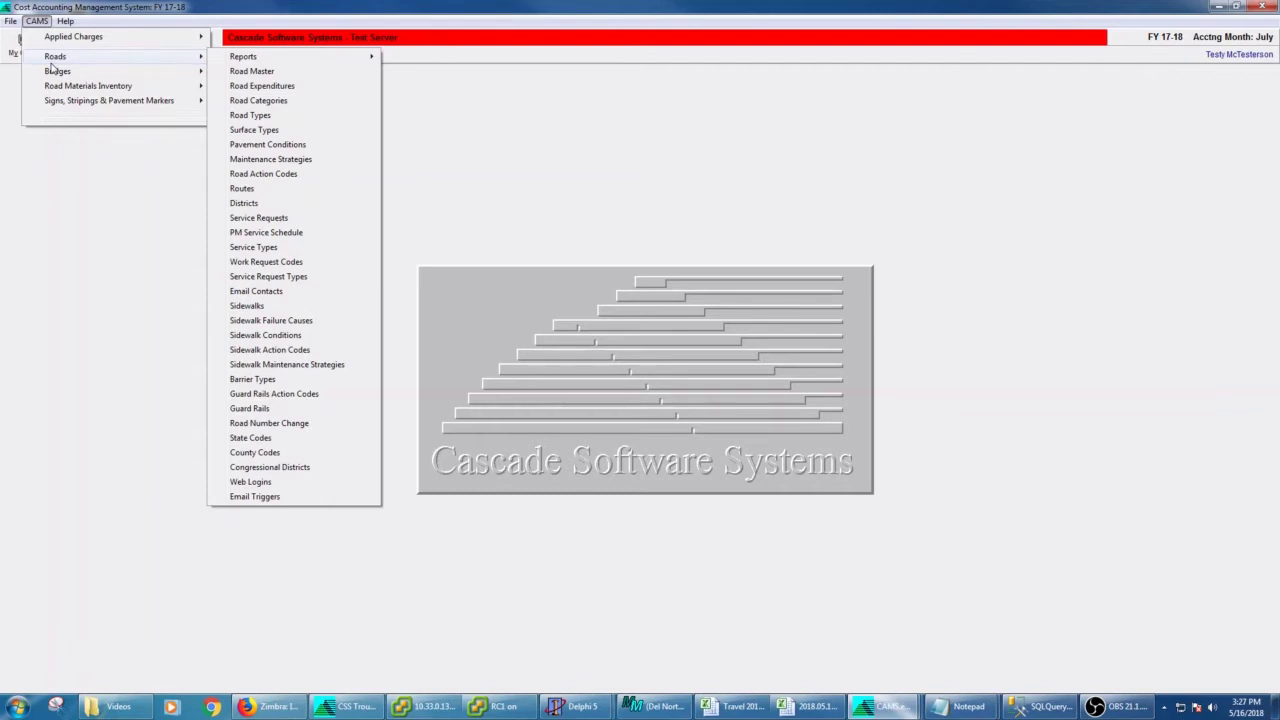
pyautogui.moveTo(58, 82)
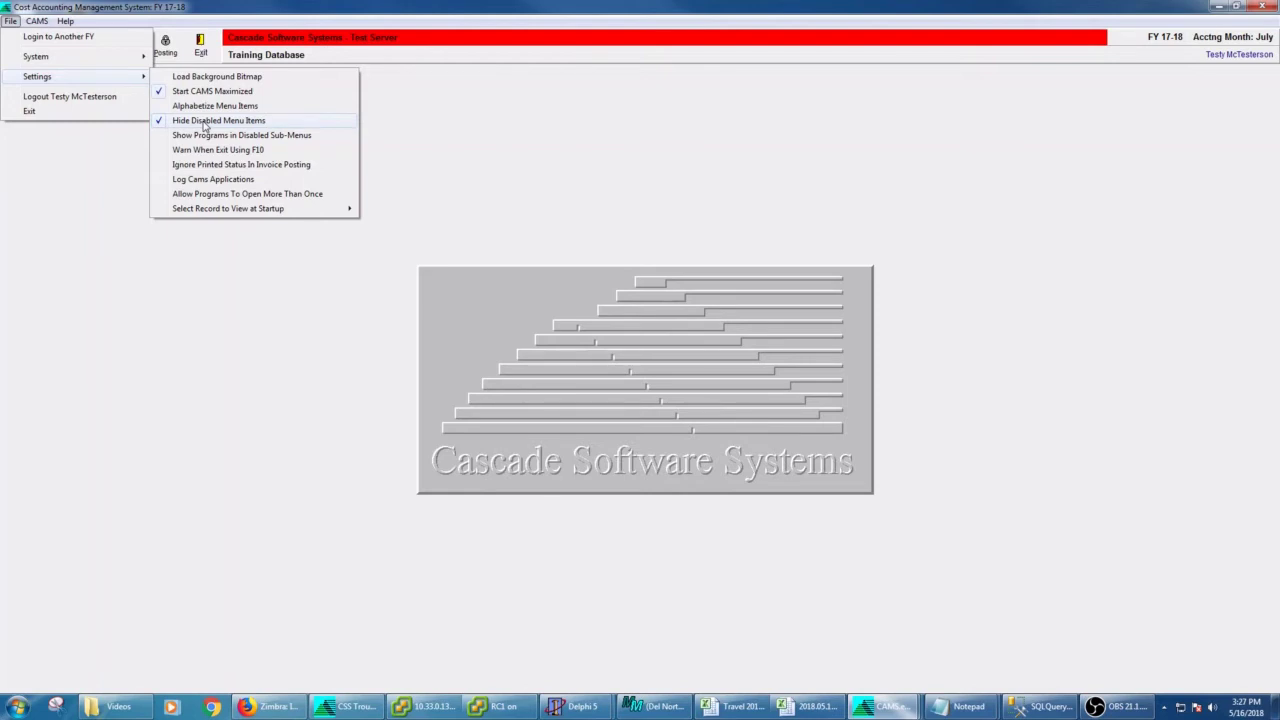
pyautogui.click(204, 121)
pyautogui.click(36, 20)
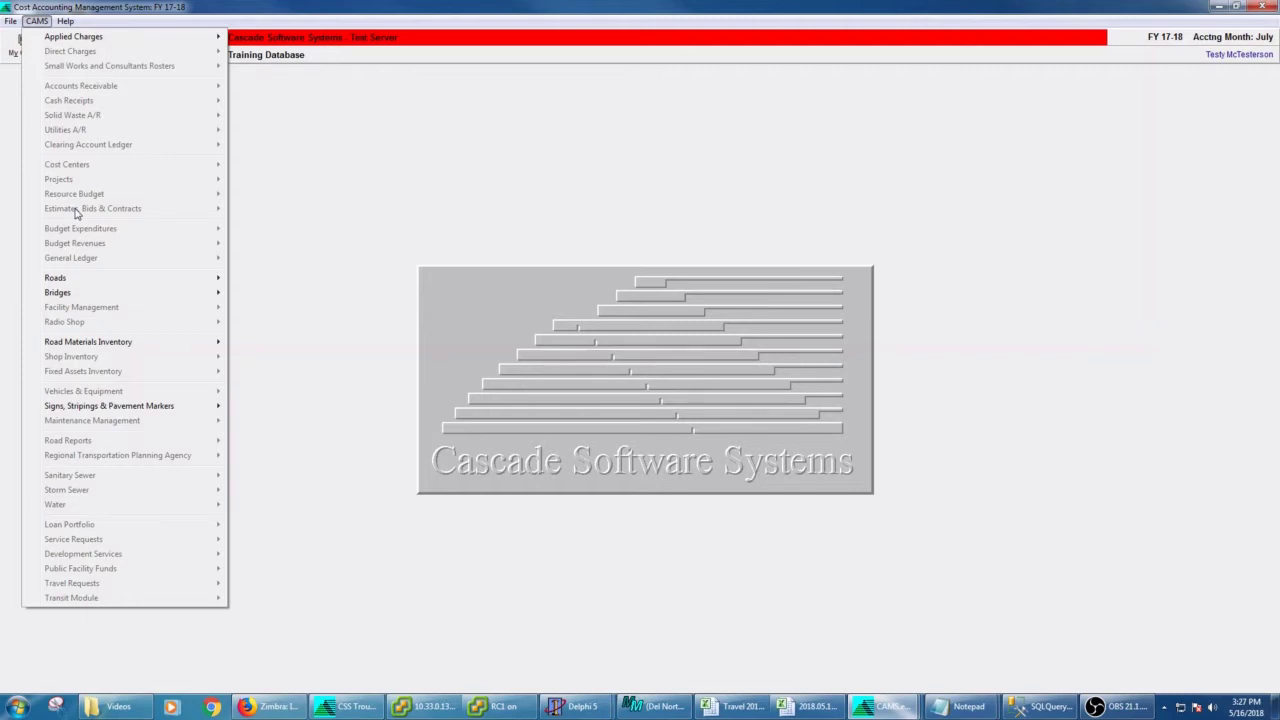
# - Try File > System > Security > Users as TEST and dismiss the CAMS Security password prompt
pyautogui.moveTo(10, 21)
pyautogui.moveTo(129, 60)
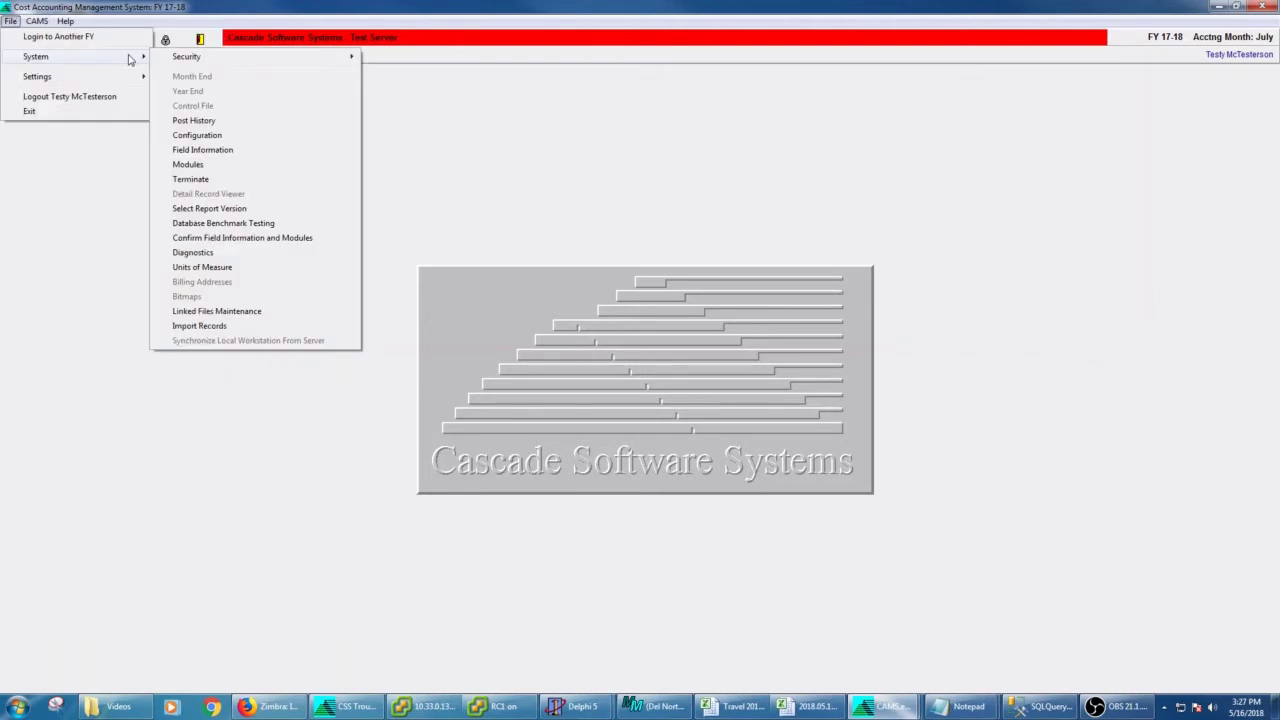
pyautogui.moveTo(300, 57)
pyautogui.click(389, 57)
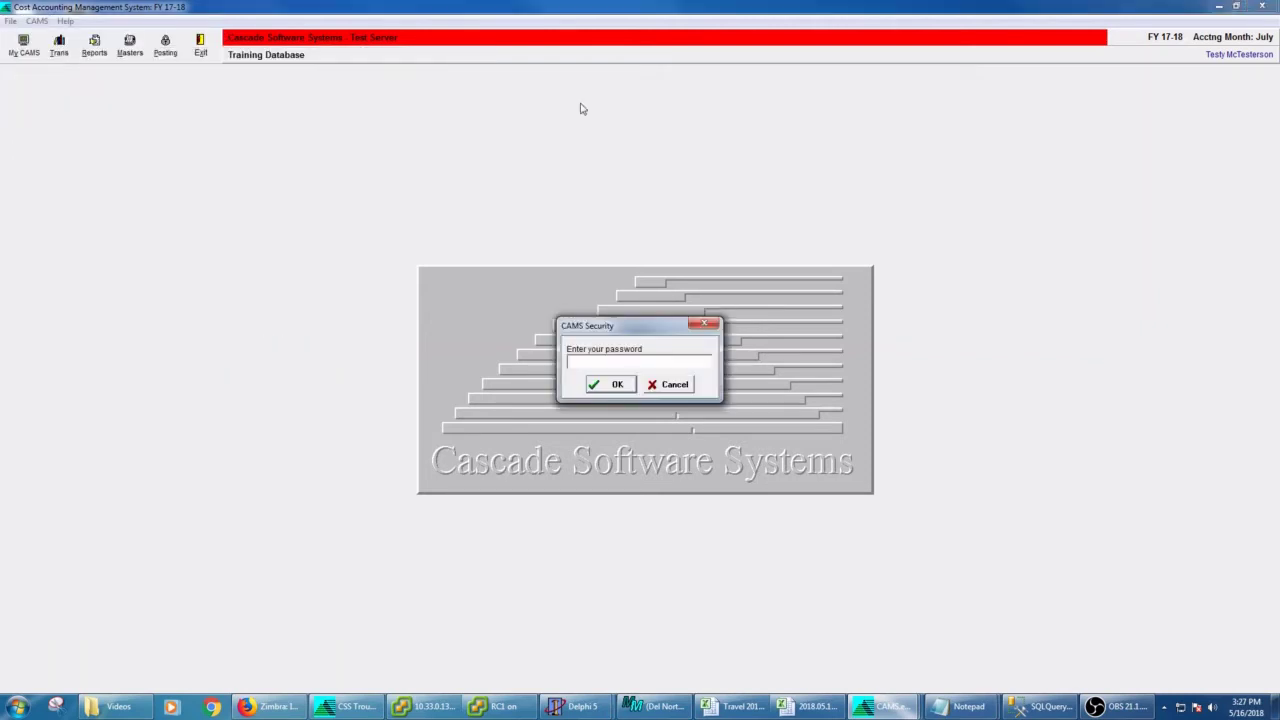
pyautogui.press('Return')
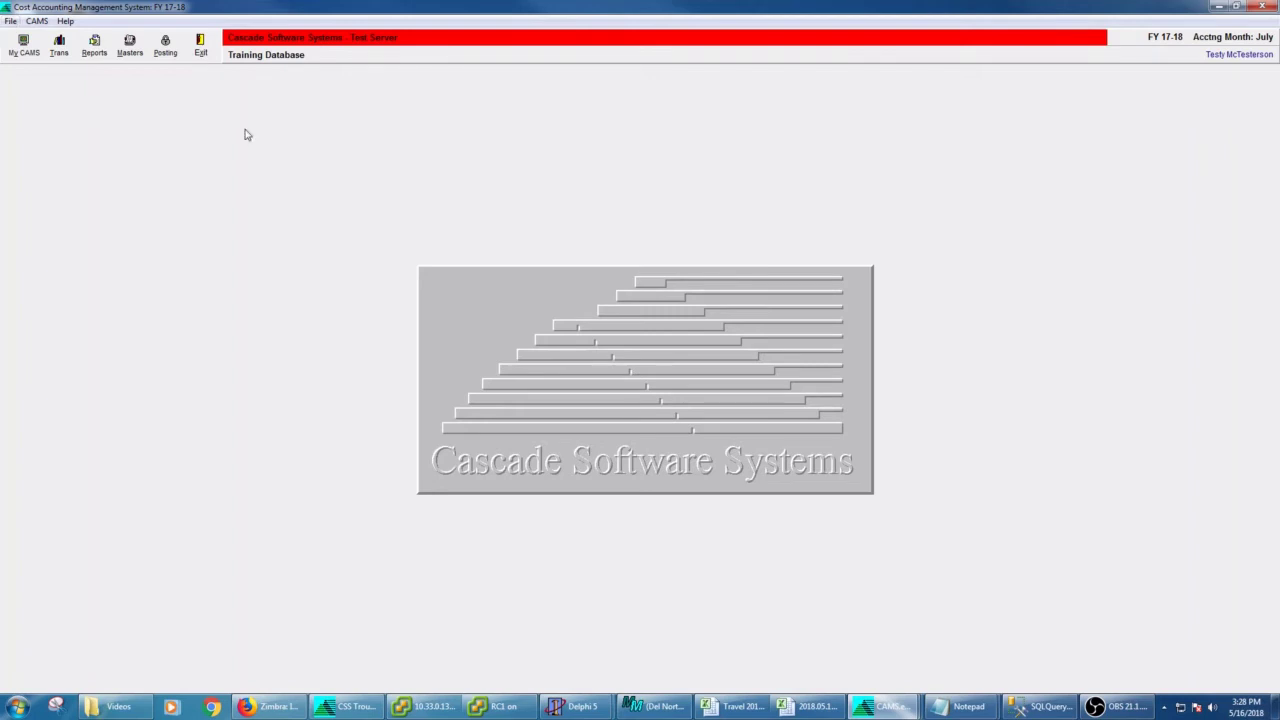
# - Open Bridge Master as the test user and dismiss the 'Edit not authorized' error to view bridge 087A-00.52
pyautogui.click(129, 50)
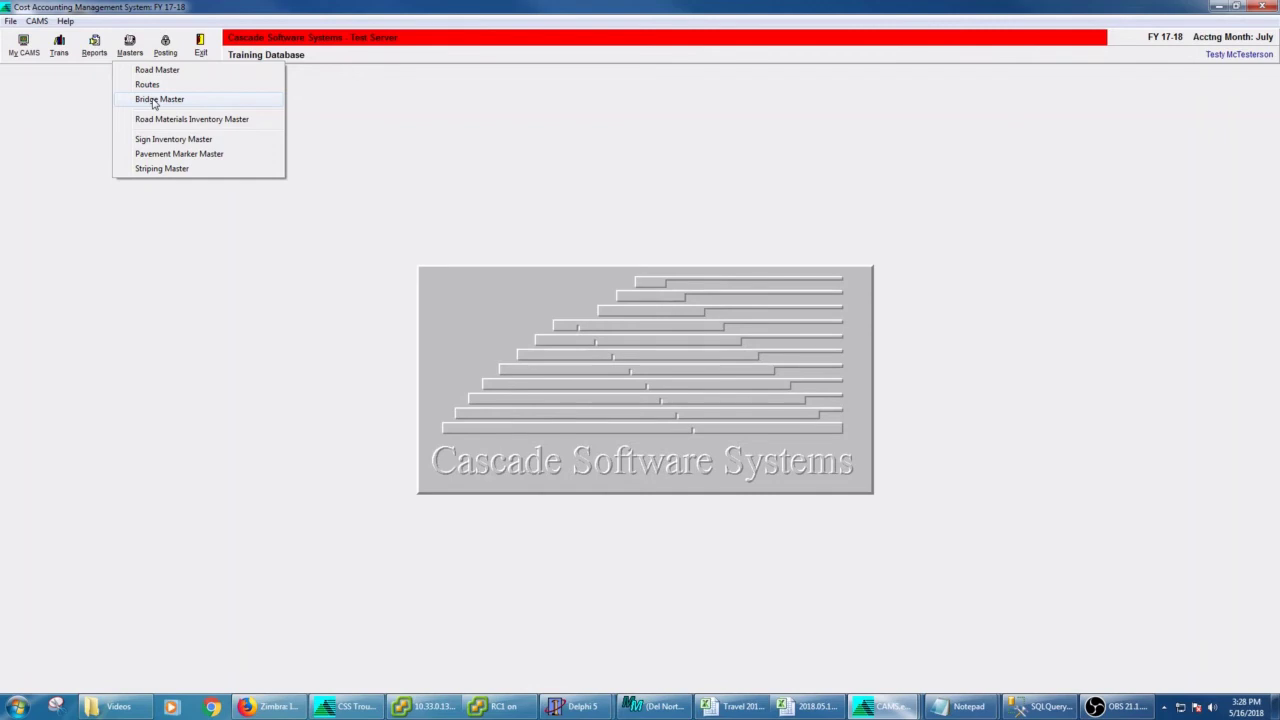
pyautogui.click(154, 100)
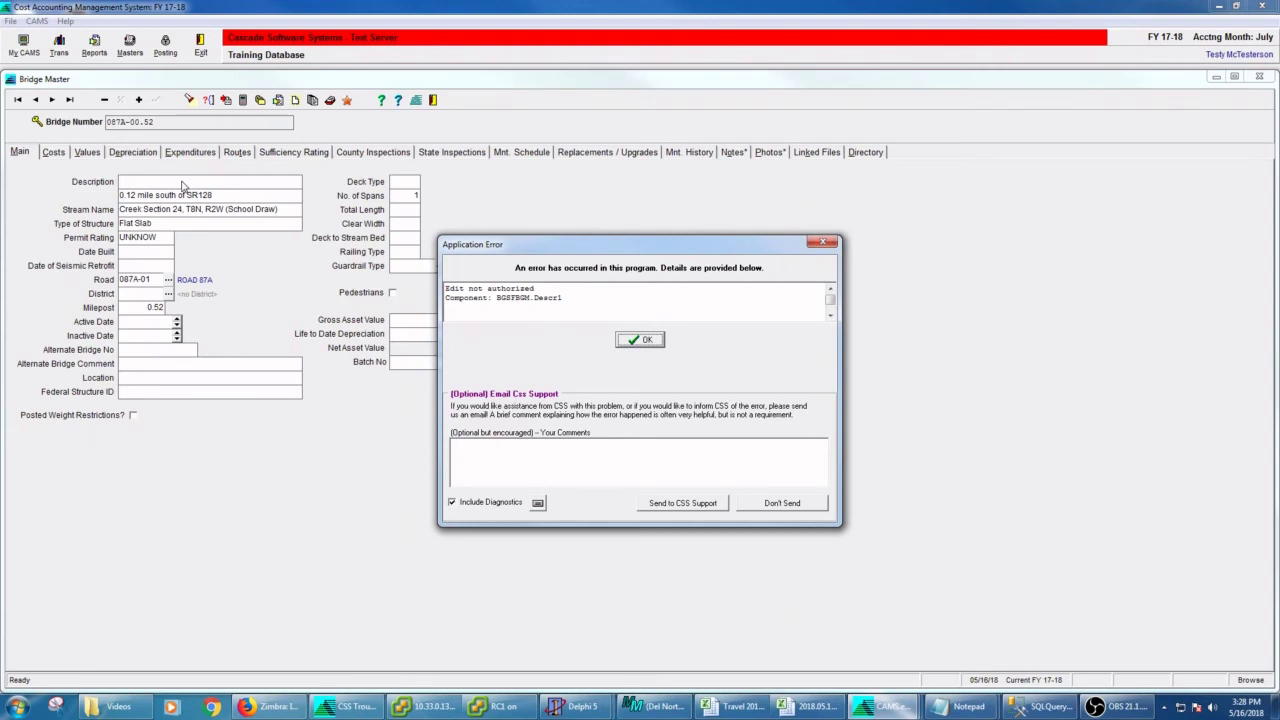
pyautogui.click(643, 341)
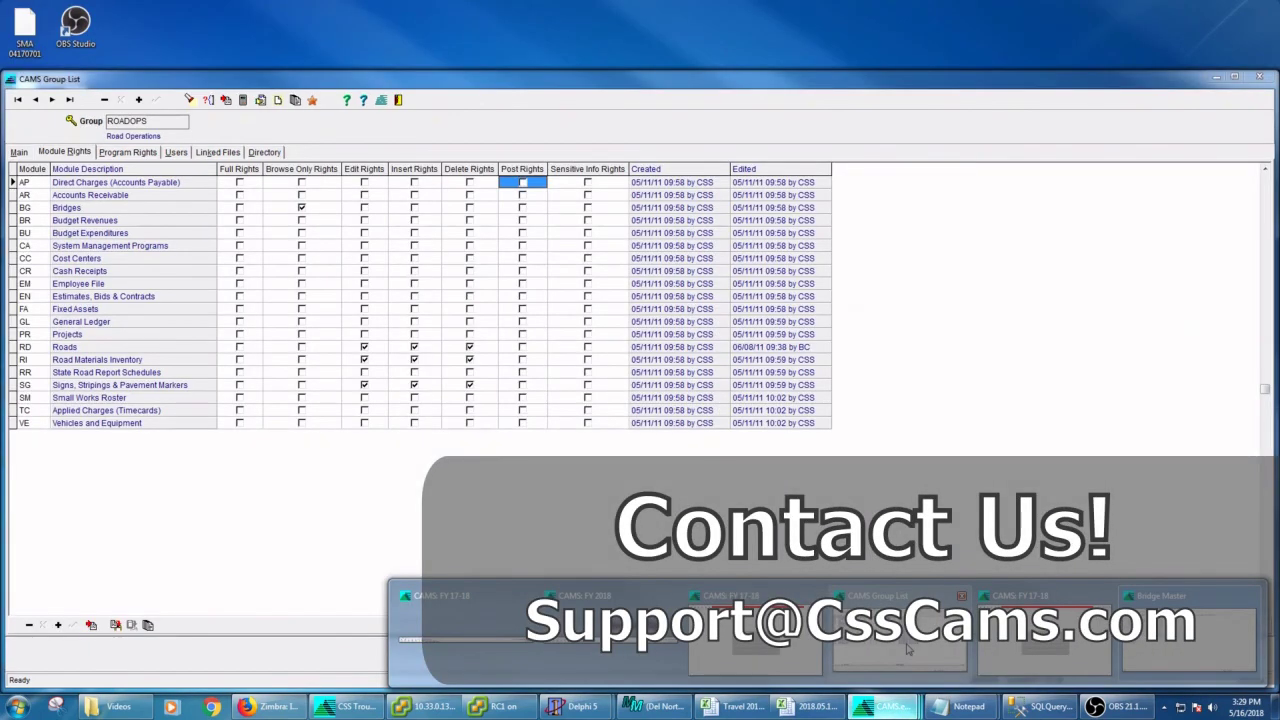
# - Bring the CAMS Group List back to the ROADOPS rights, where Bridges has Browse Only Rights
pyautogui.click(908, 650)
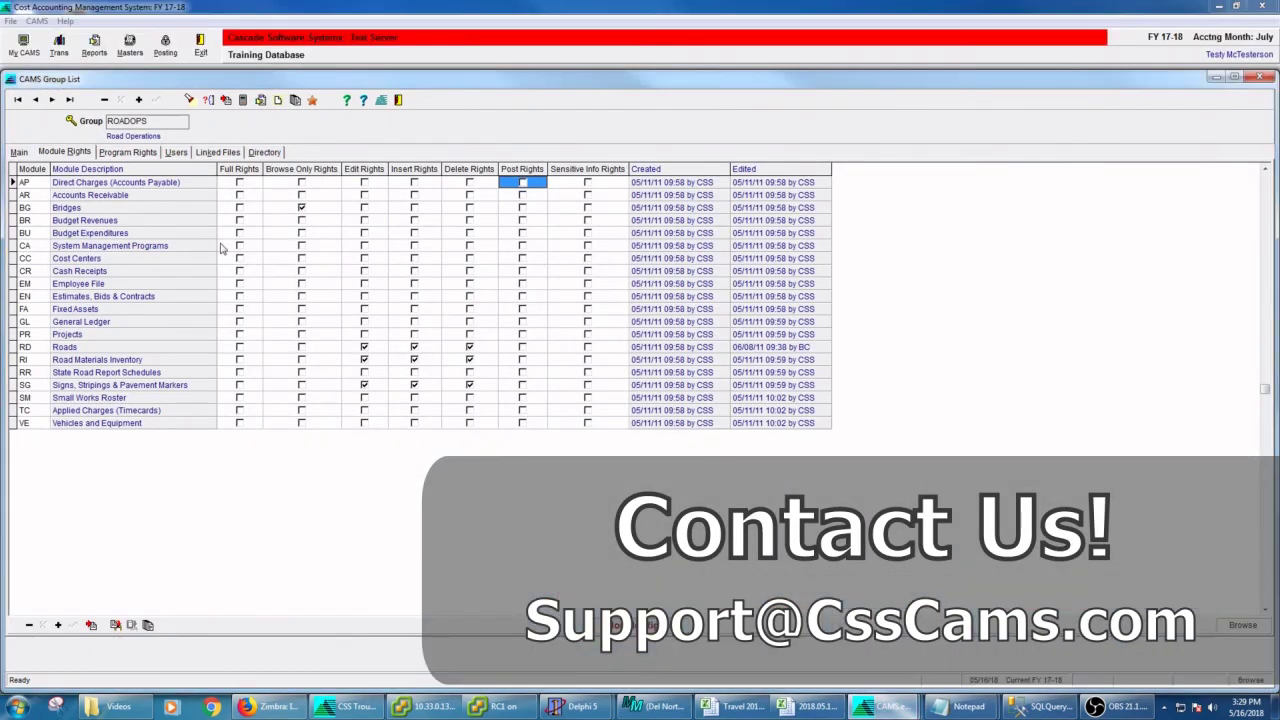